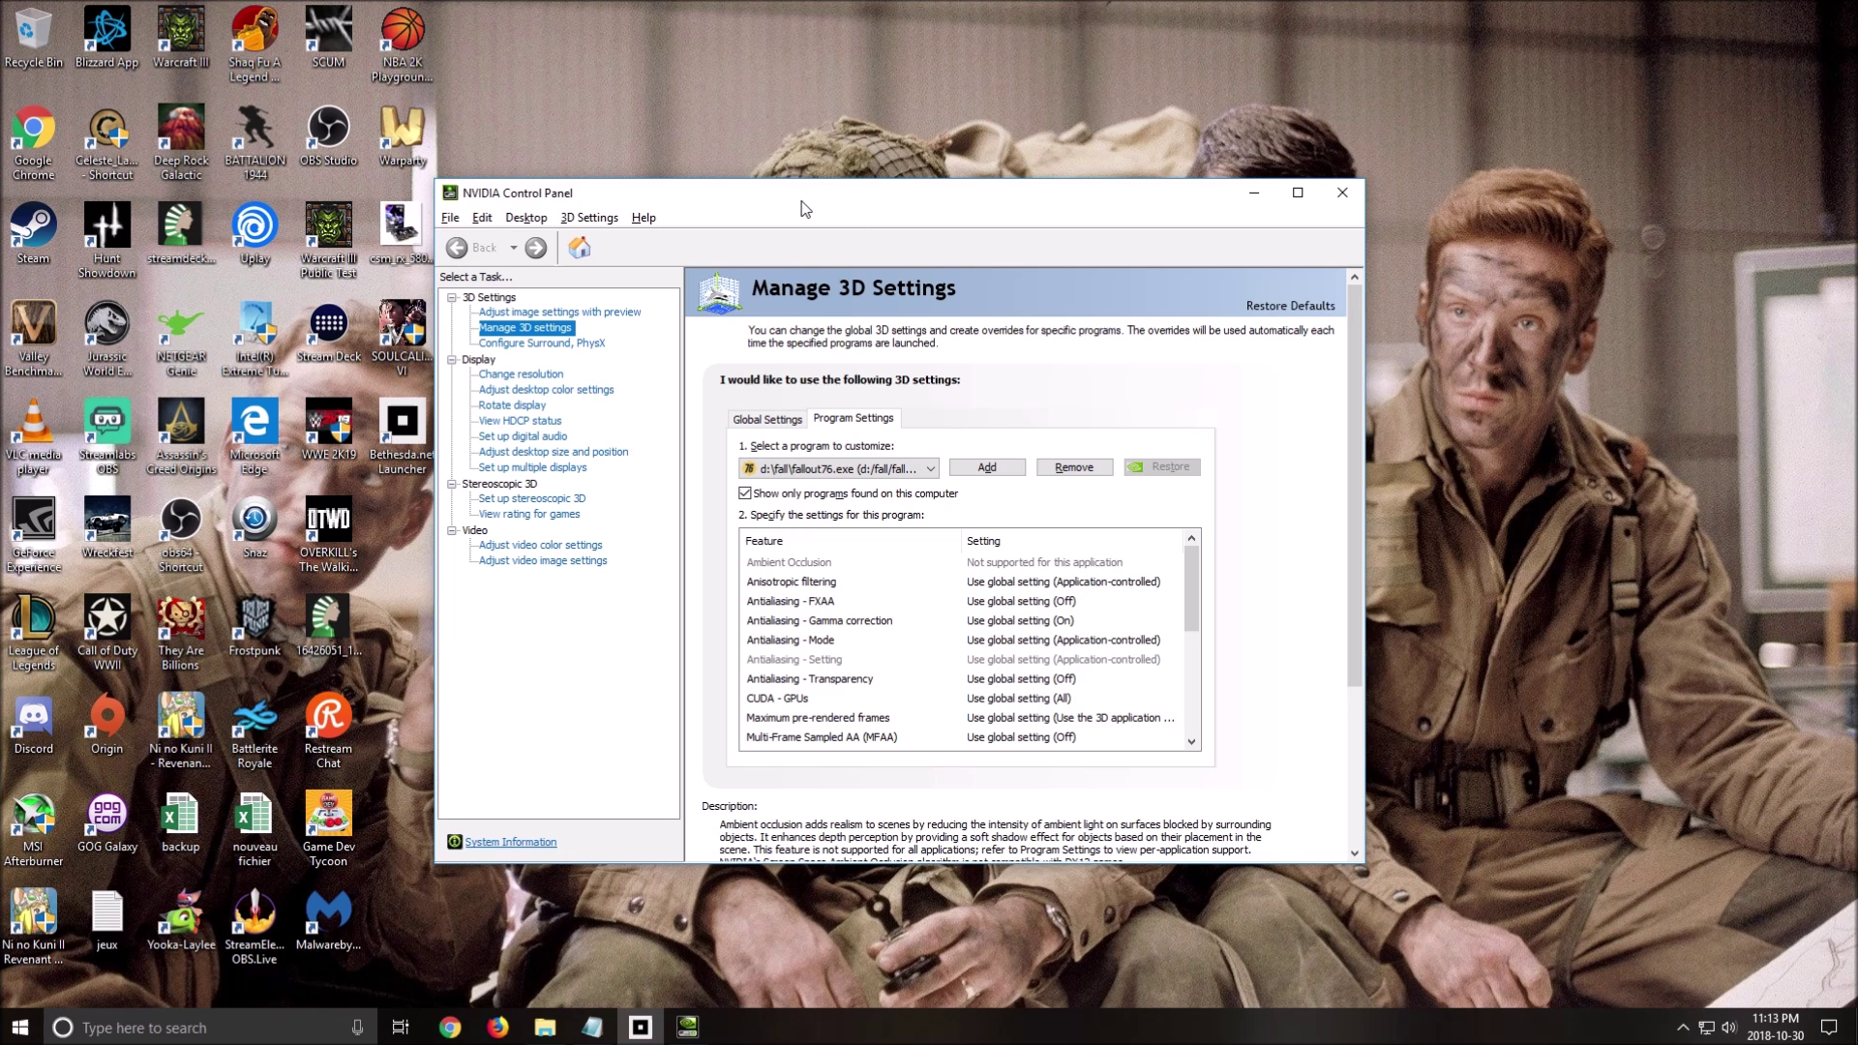
- Open the NVIDIA Control Panel from the desktop, showing the 3D program settings for fallout76.exe, and close it
{"action": "left_click_drag", "start_coordinate": [803, 207], "coordinate": [859, 188]}
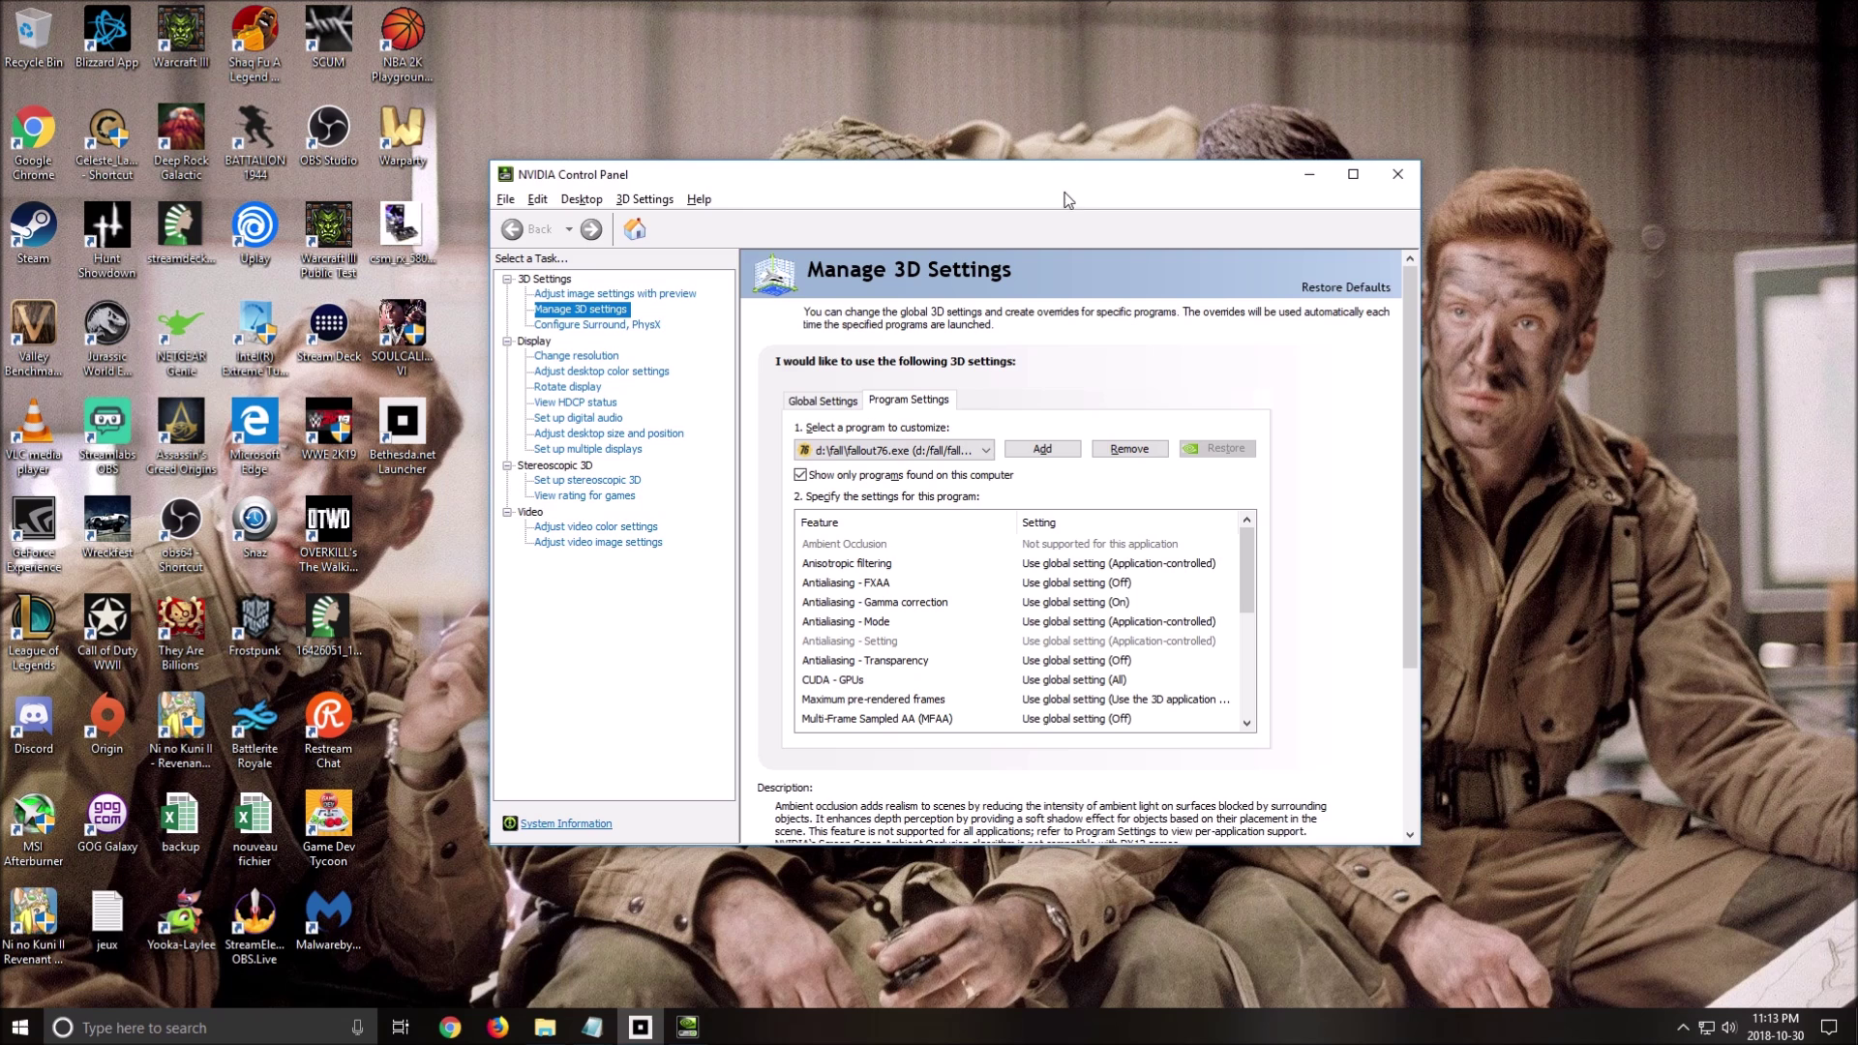
{"action": "left_click", "coordinate": [1683, 1027]}
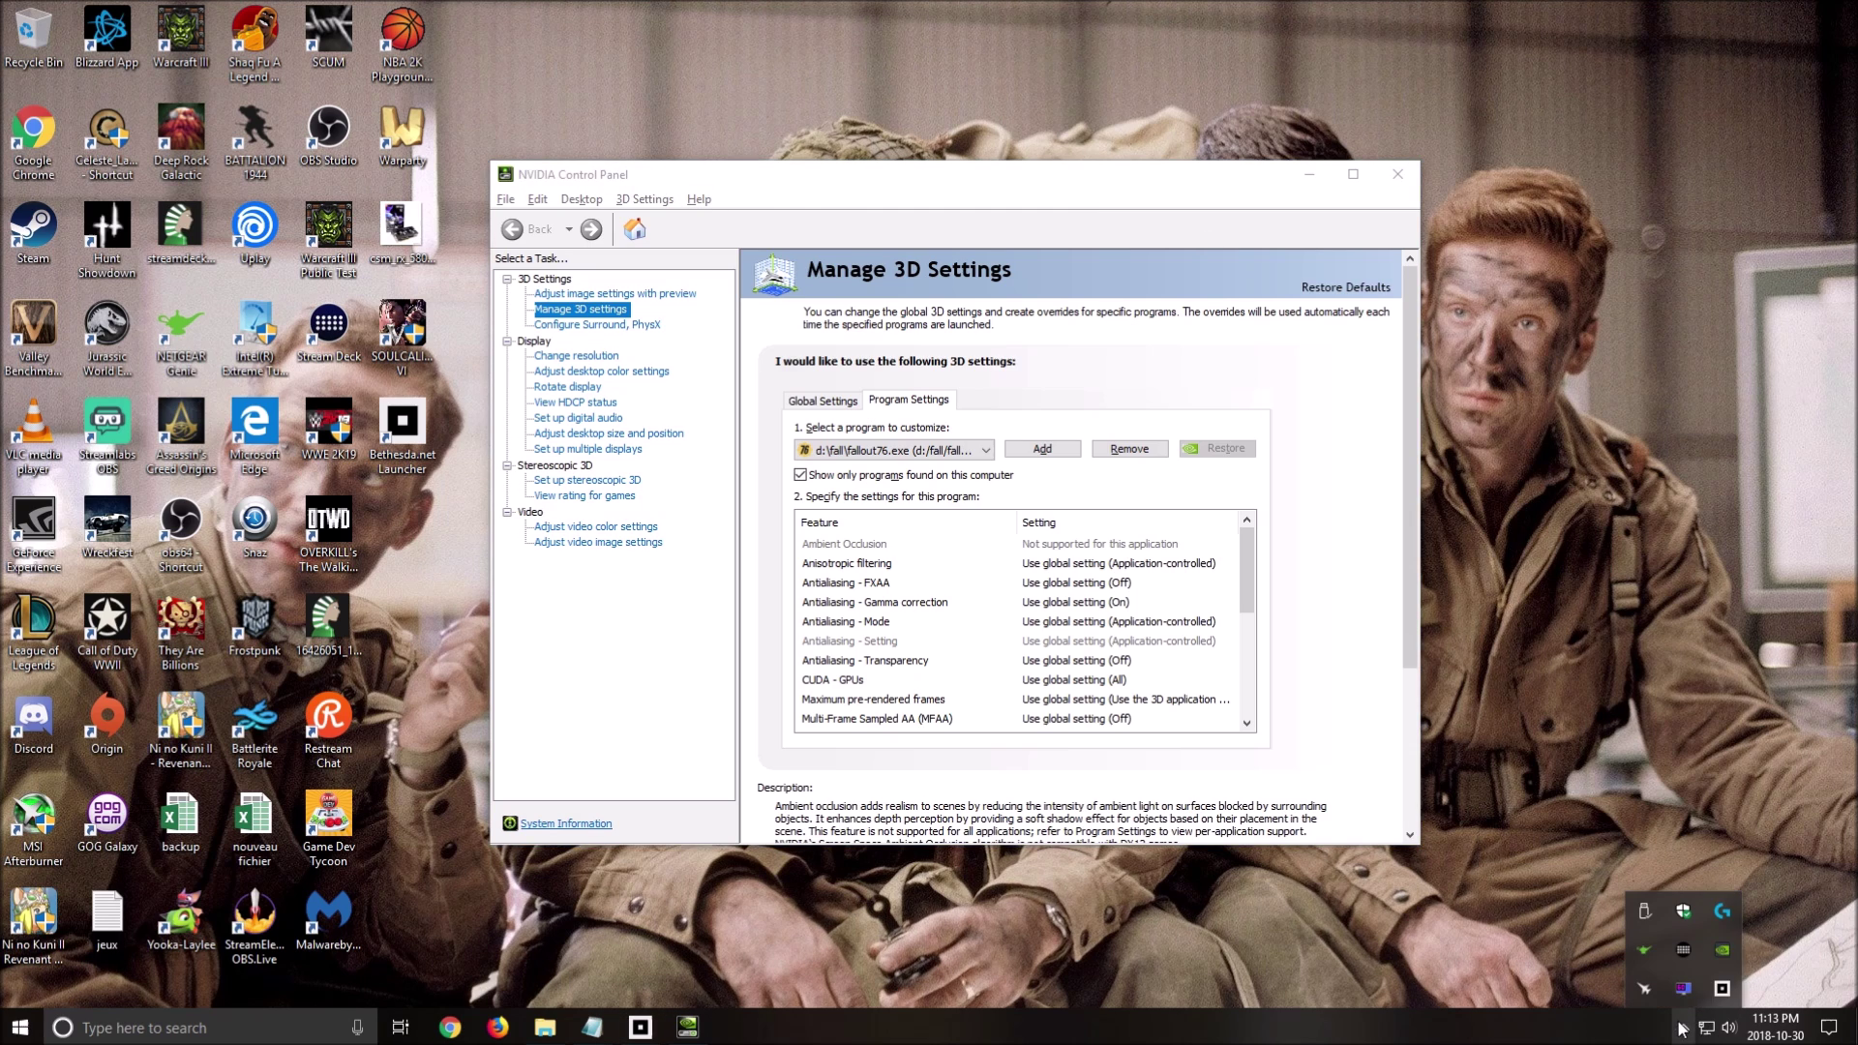
{"action": "left_click", "coordinate": [1733, 962]}
{"action": "right_click", "coordinate": [1487, 407]}
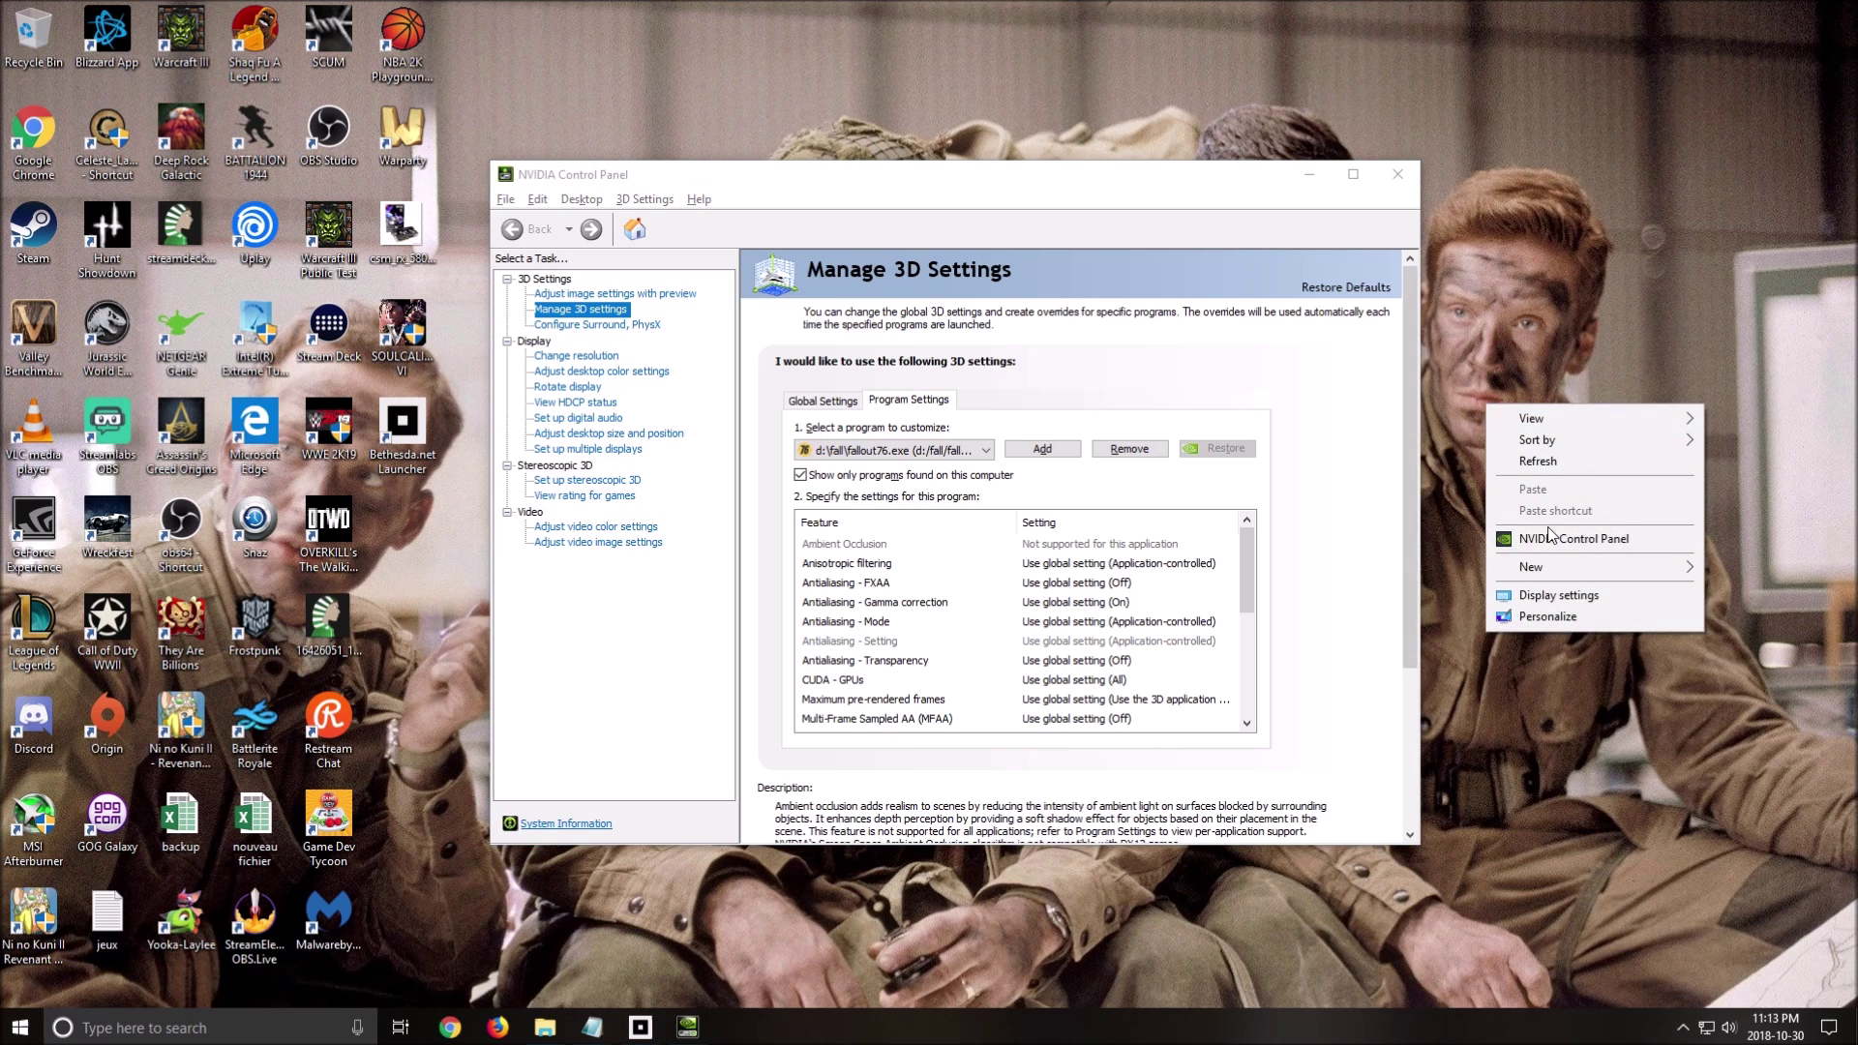
{"action": "left_click", "coordinate": [1624, 548]}
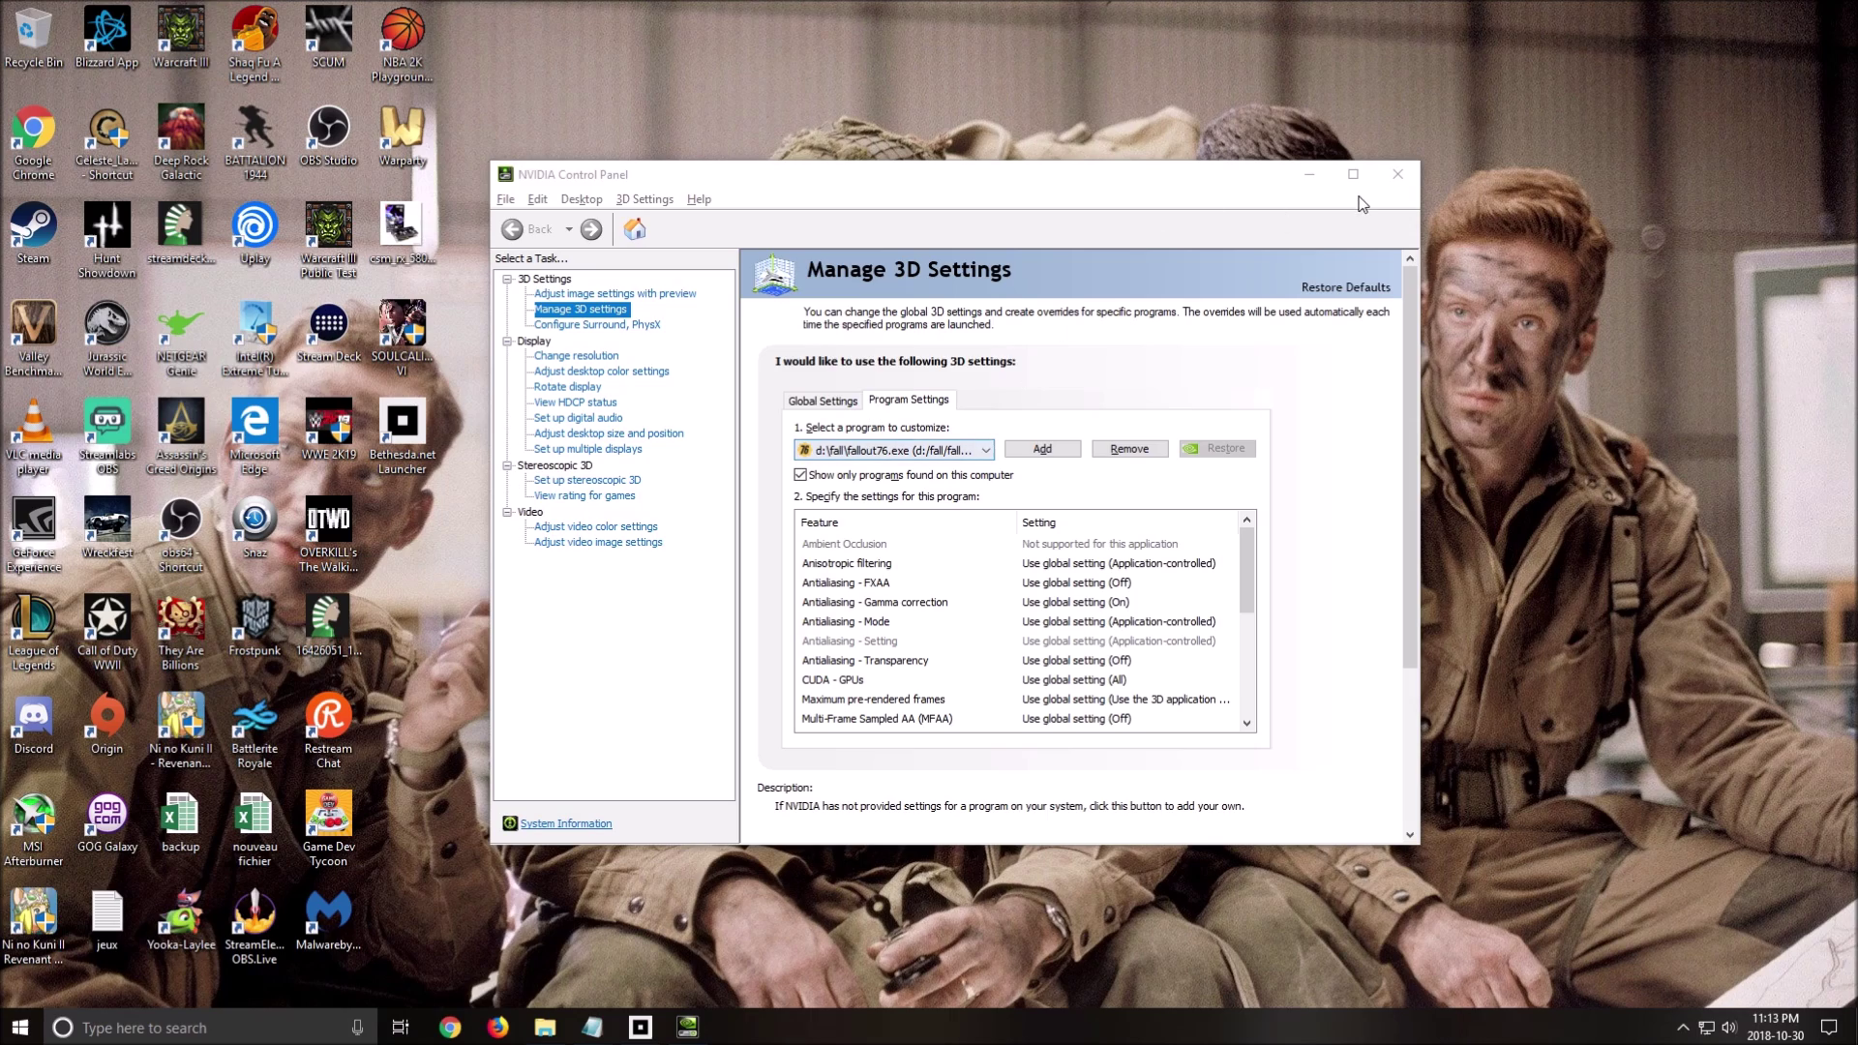
{"action": "left_click", "coordinate": [1398, 174]}
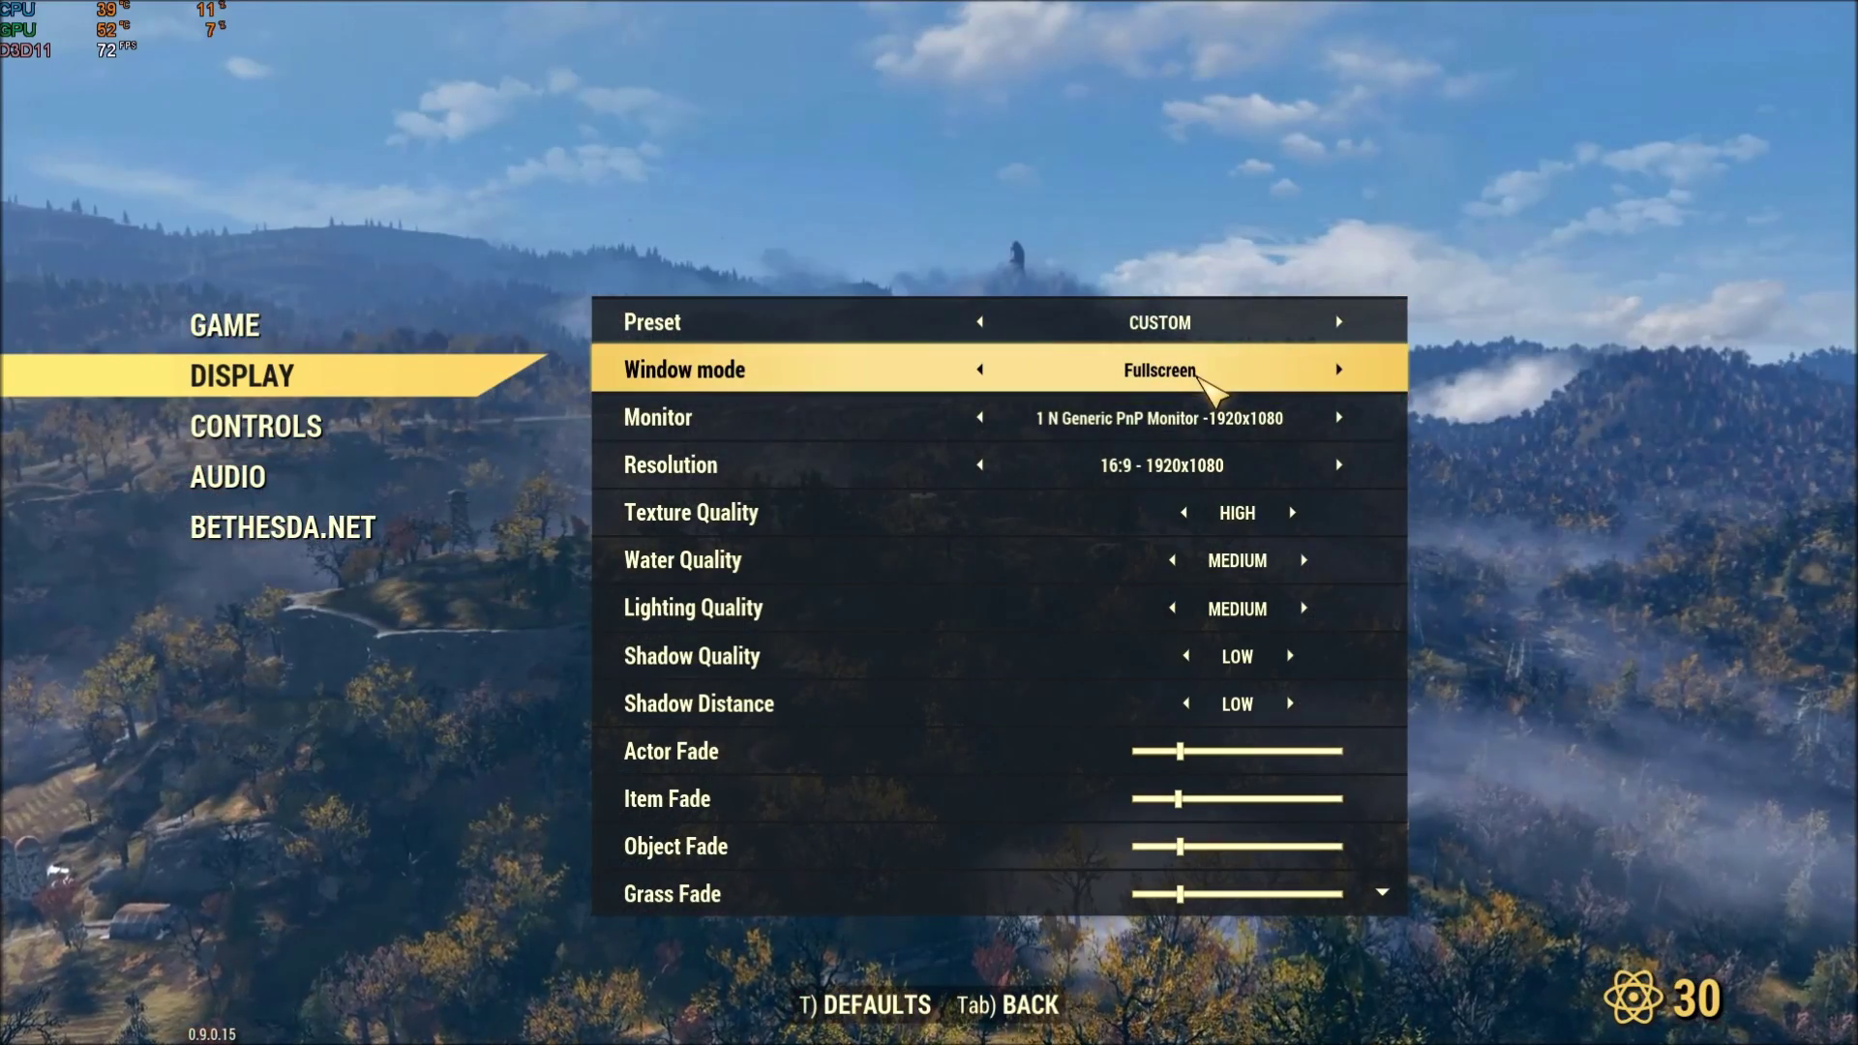
- Review the quality, shadow and fade options in Fallout 76's display settings
{"action": "scroll", "coordinate": [1210, 406], "scroll_direction": "down", "scroll_amount": 2}
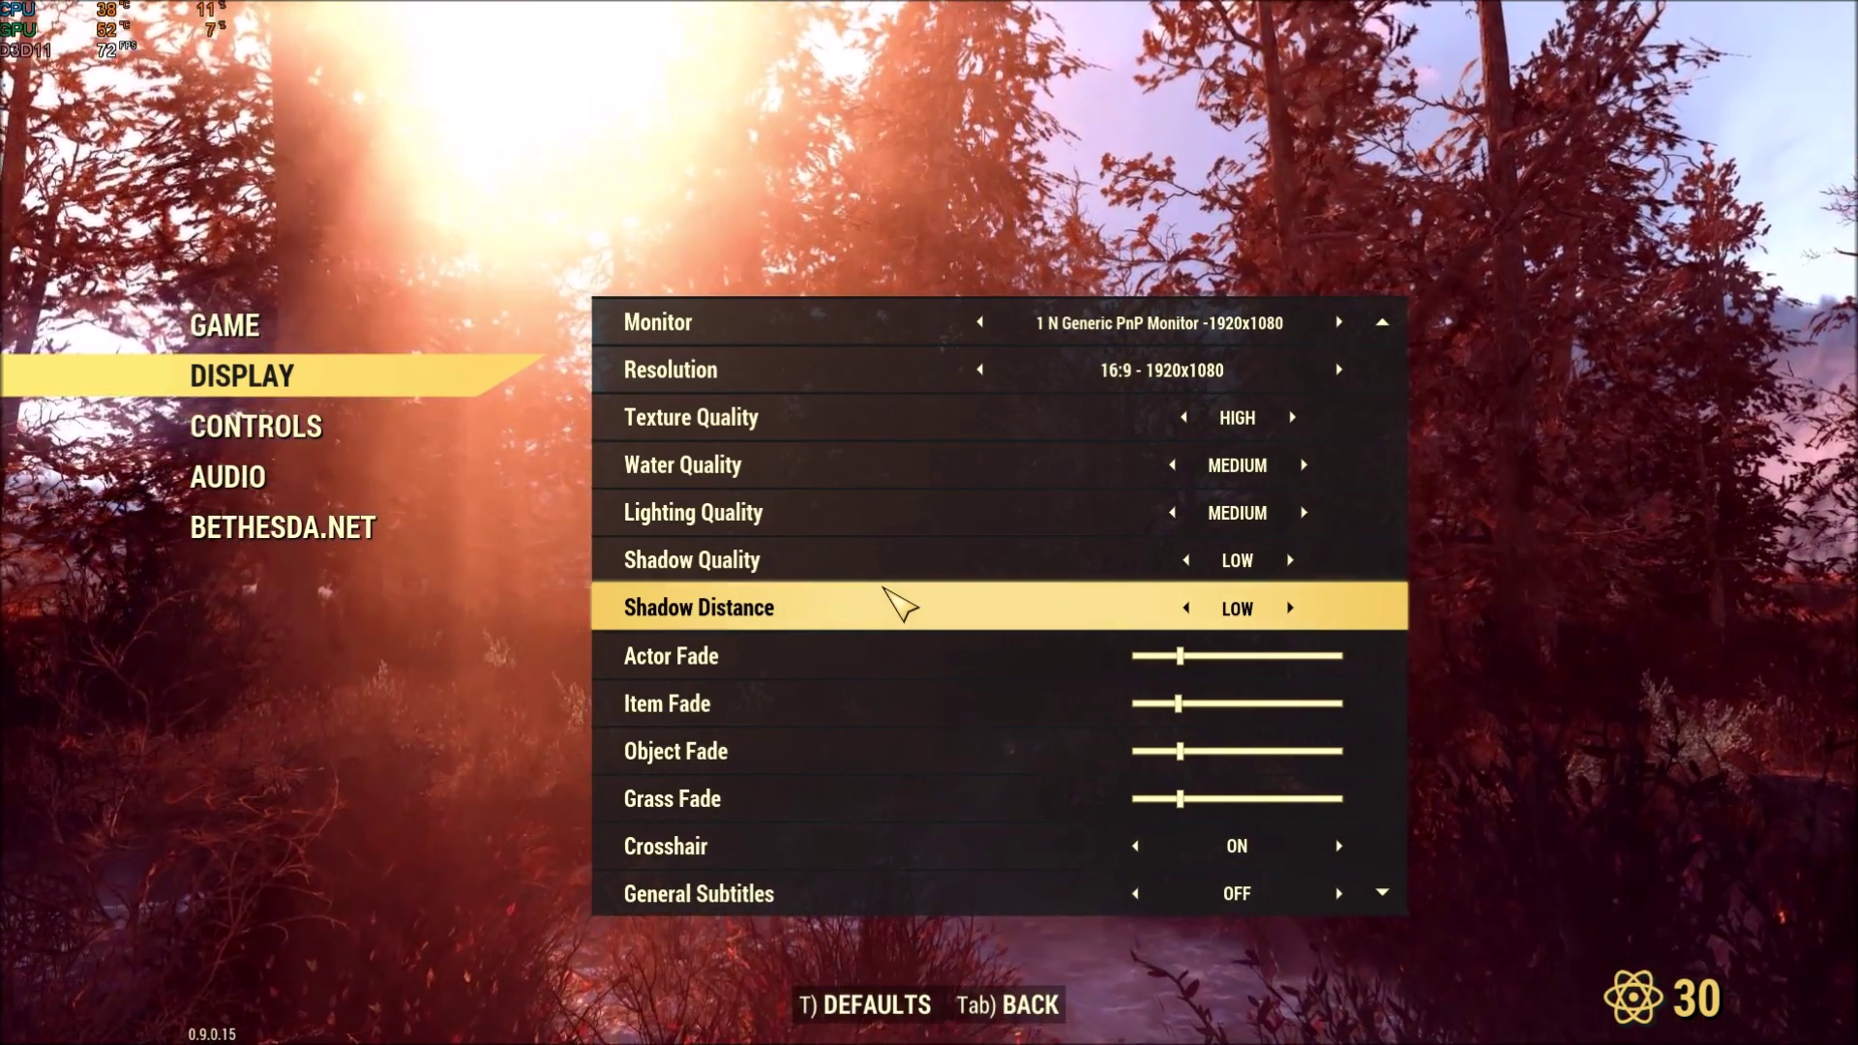
{"action": "scroll", "coordinate": [900, 605], "scroll_direction": "down", "scroll_amount": 2}
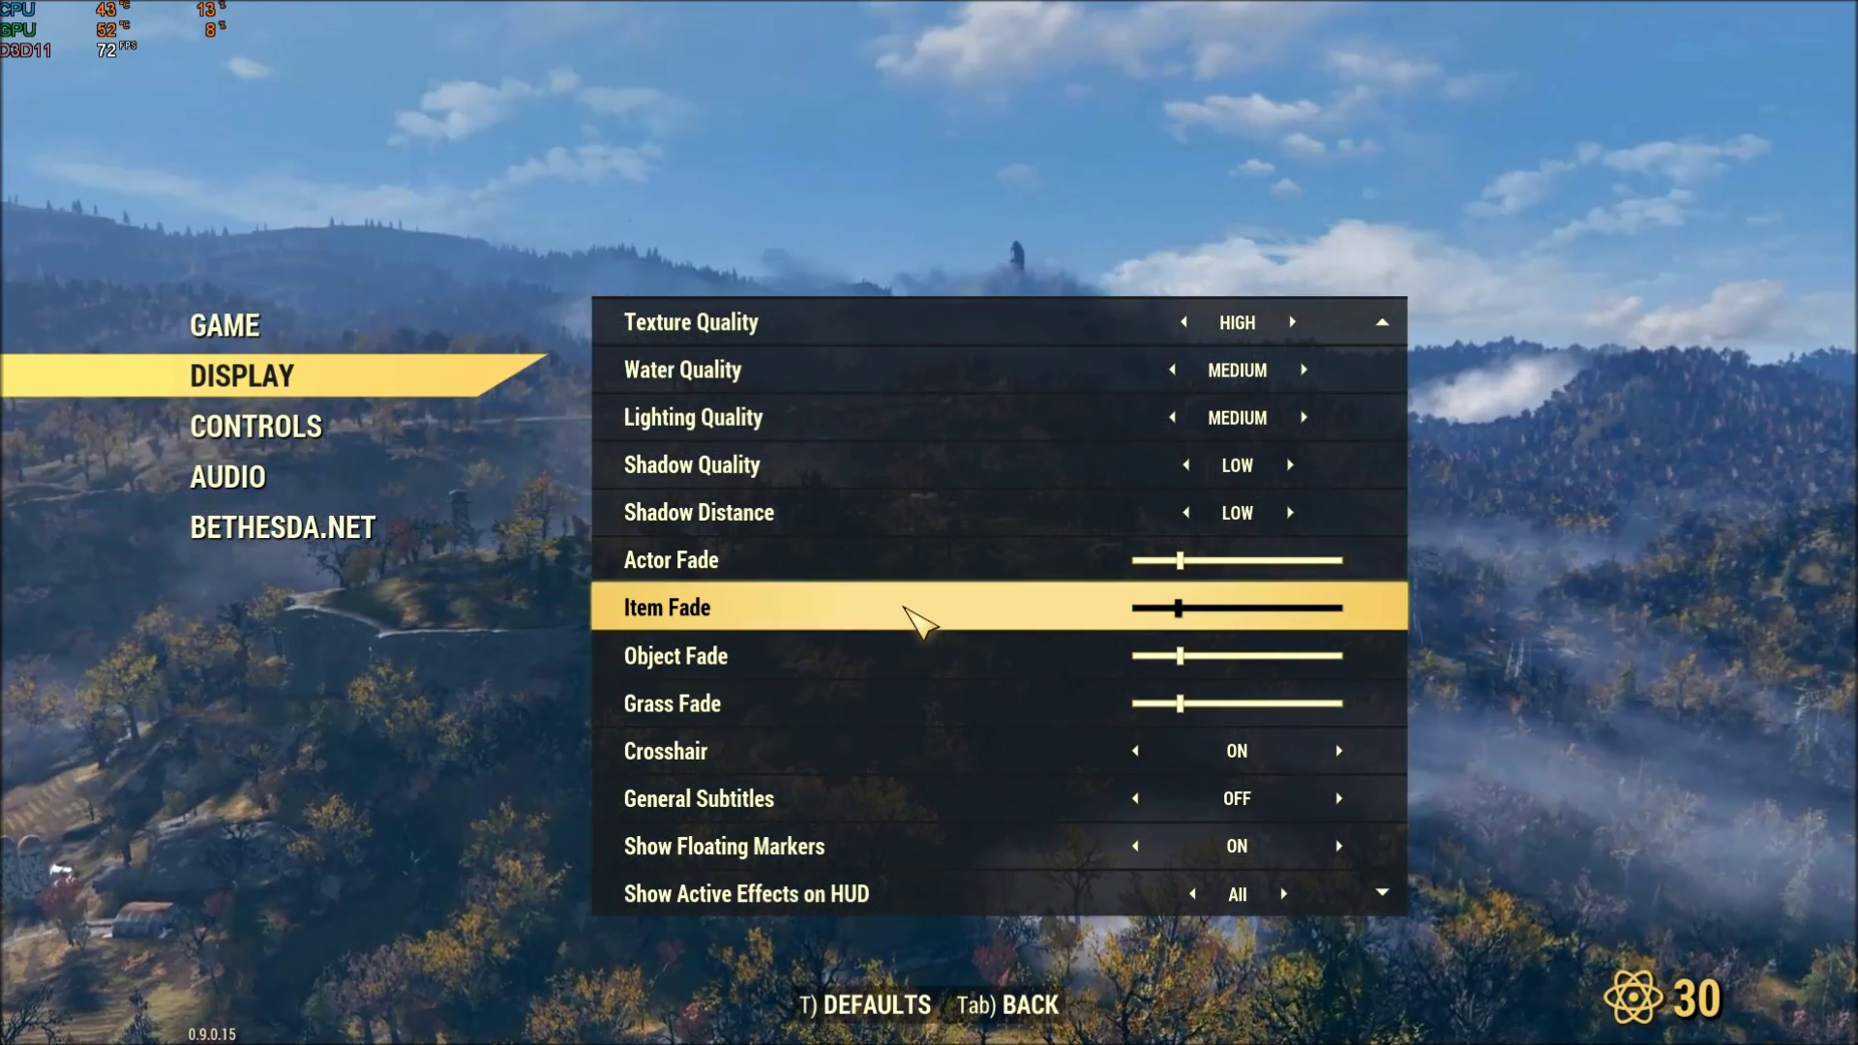
{"action": "scroll", "coordinate": [905, 624], "scroll_direction": "down", "scroll_amount": 1}
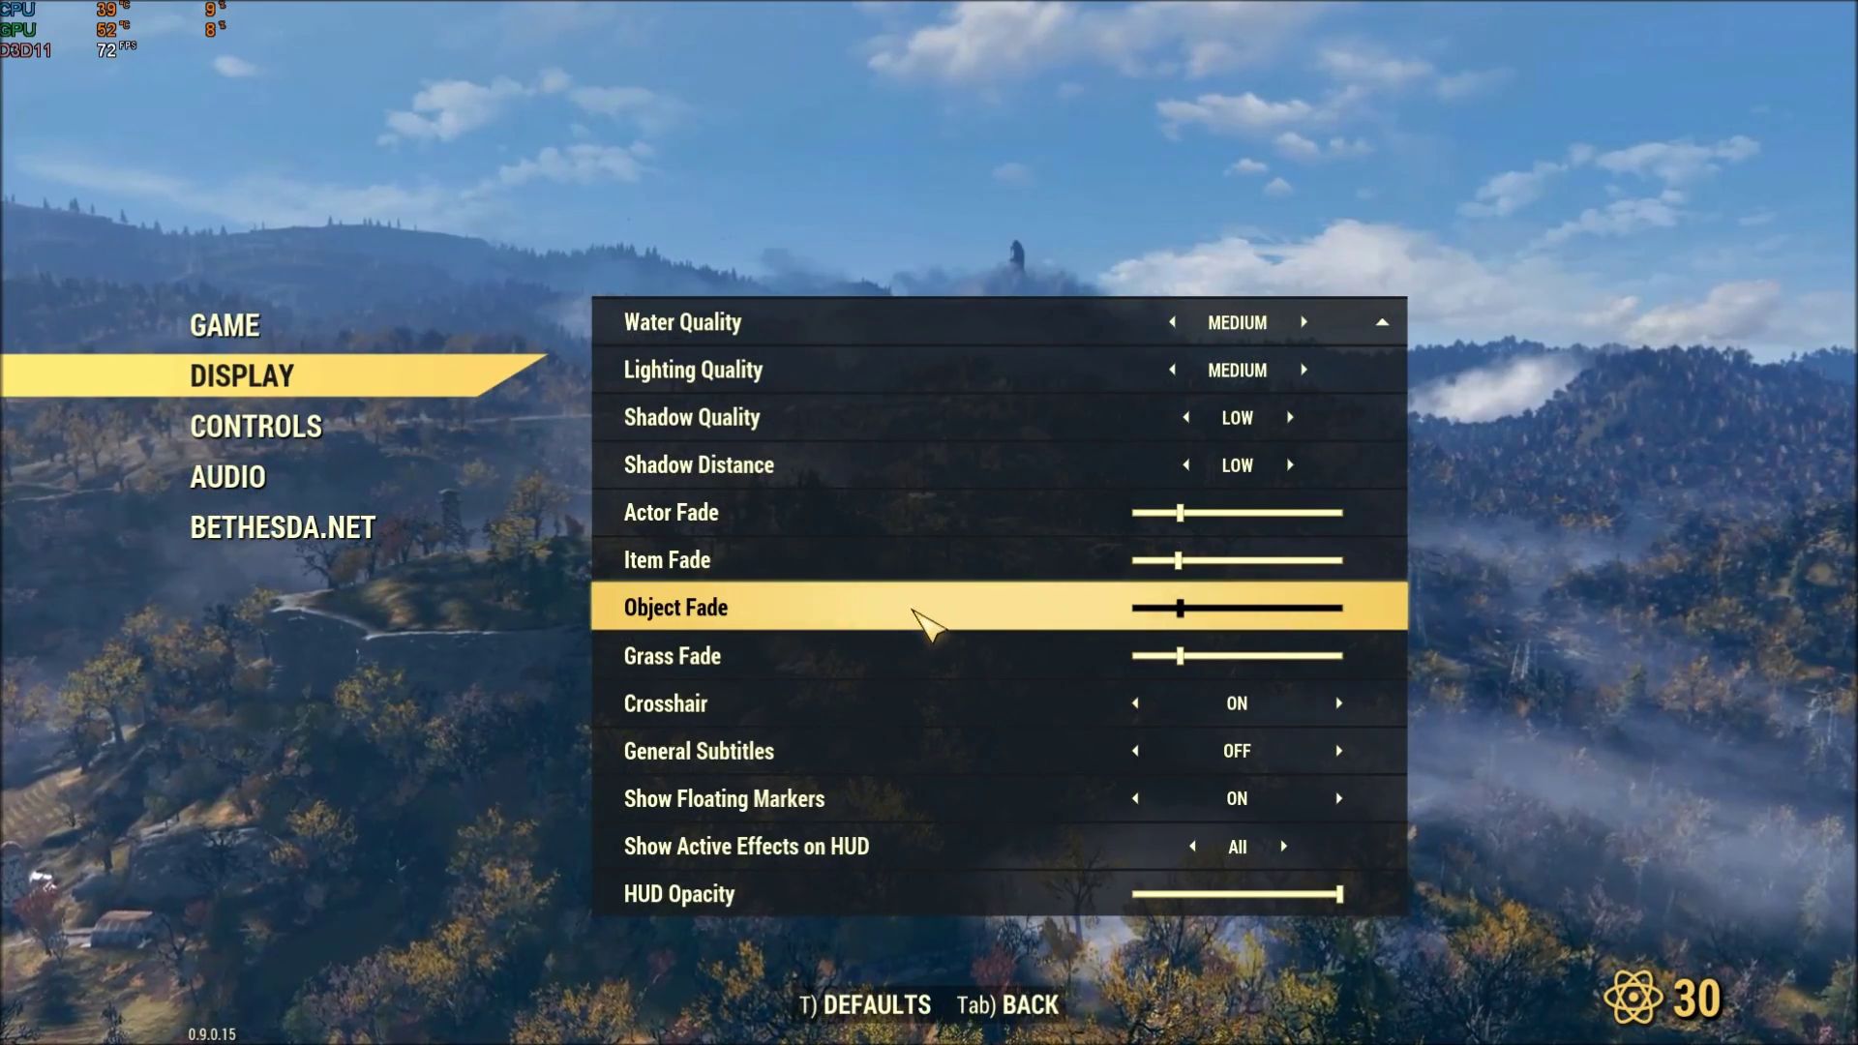
{"action": "scroll", "coordinate": [924, 615], "scroll_direction": "up", "scroll_amount": 5}
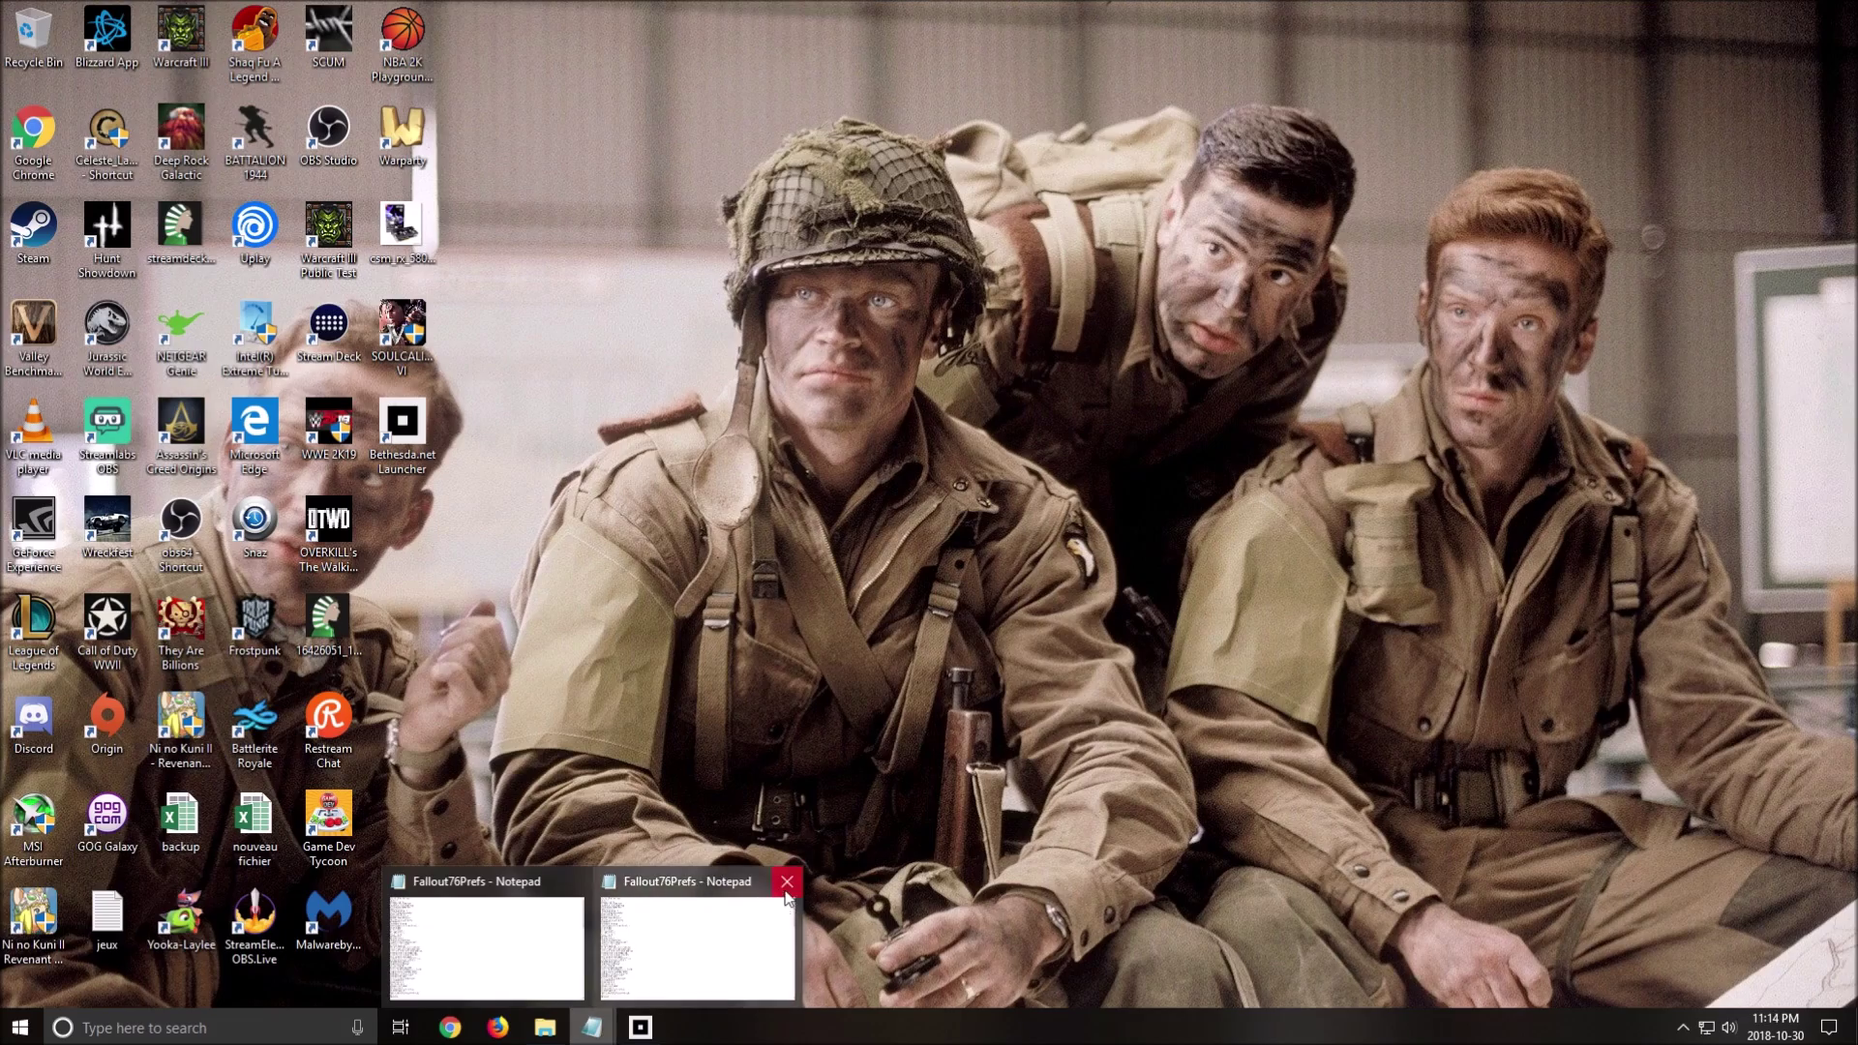
- Close the extra Fallout76Prefs Notepad window without saving its changes, and put the remaining Notepad window out of the way
{"action": "left_click", "coordinate": [788, 880]}
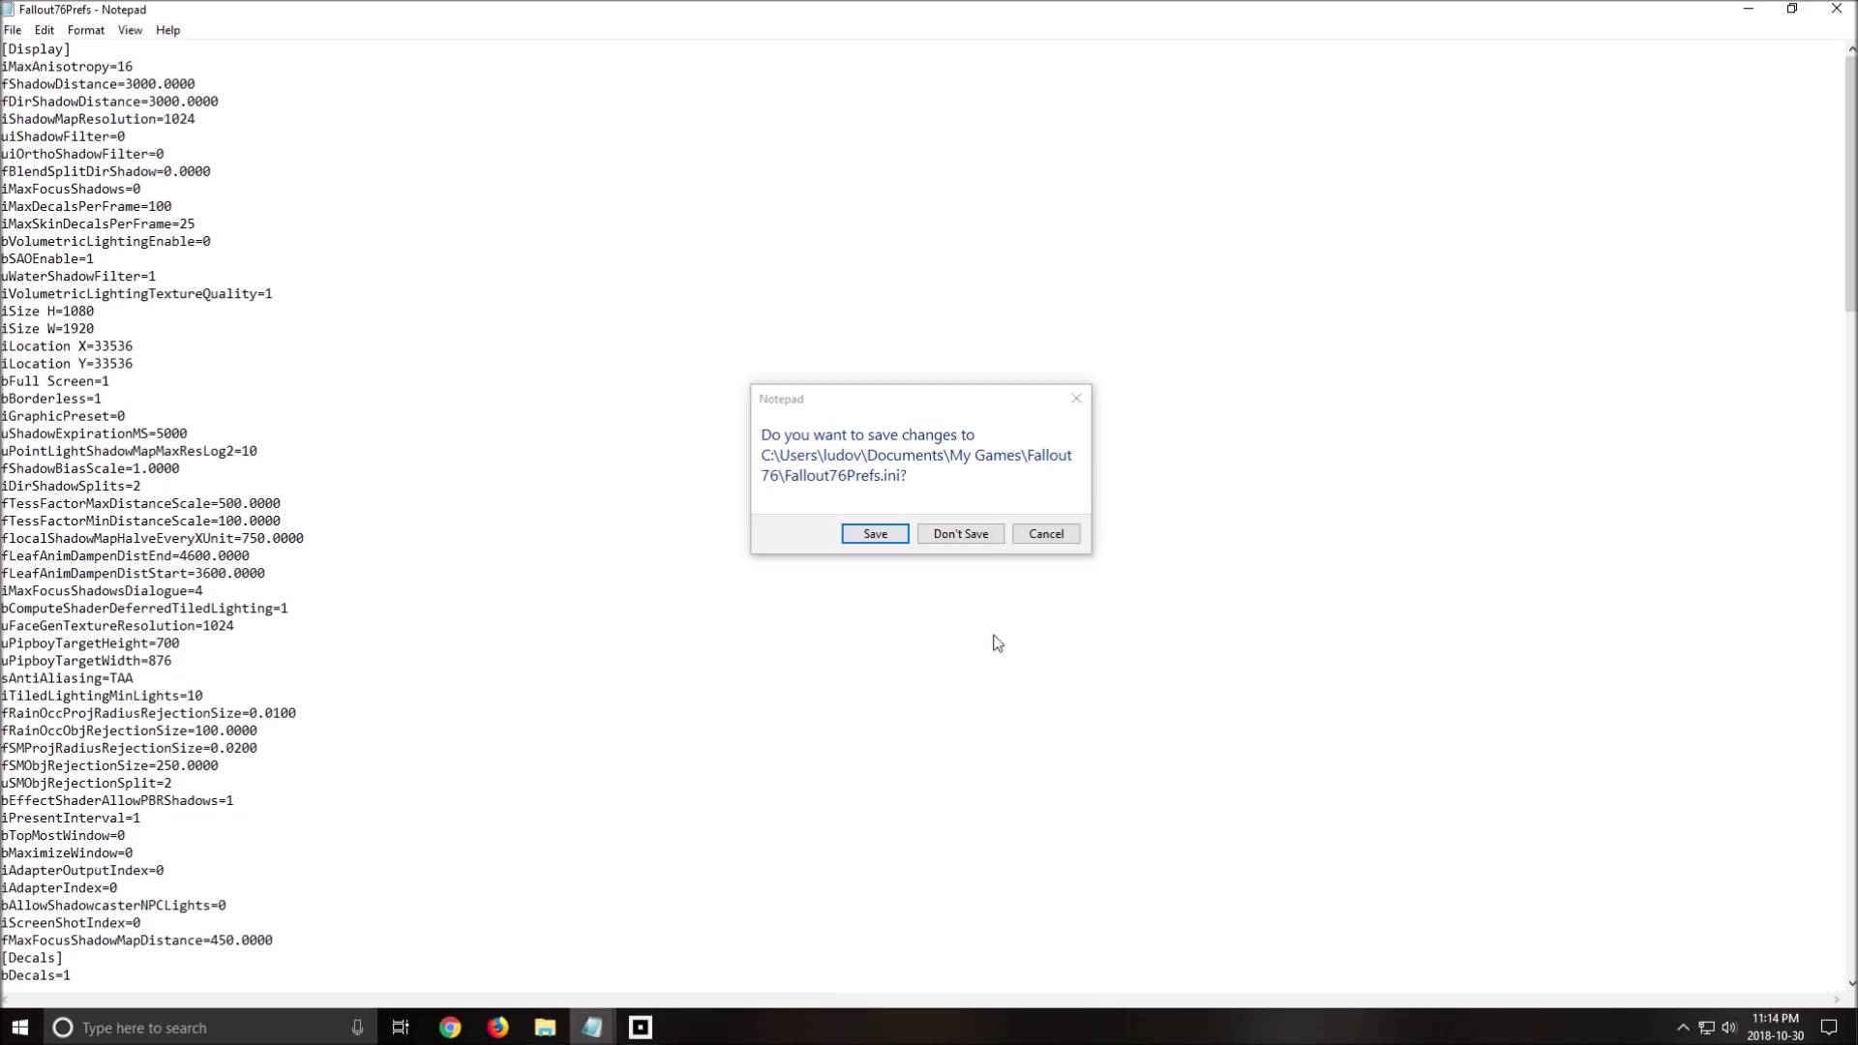
{"action": "left_click", "coordinate": [962, 534]}
{"action": "left_click", "coordinate": [593, 1028]}
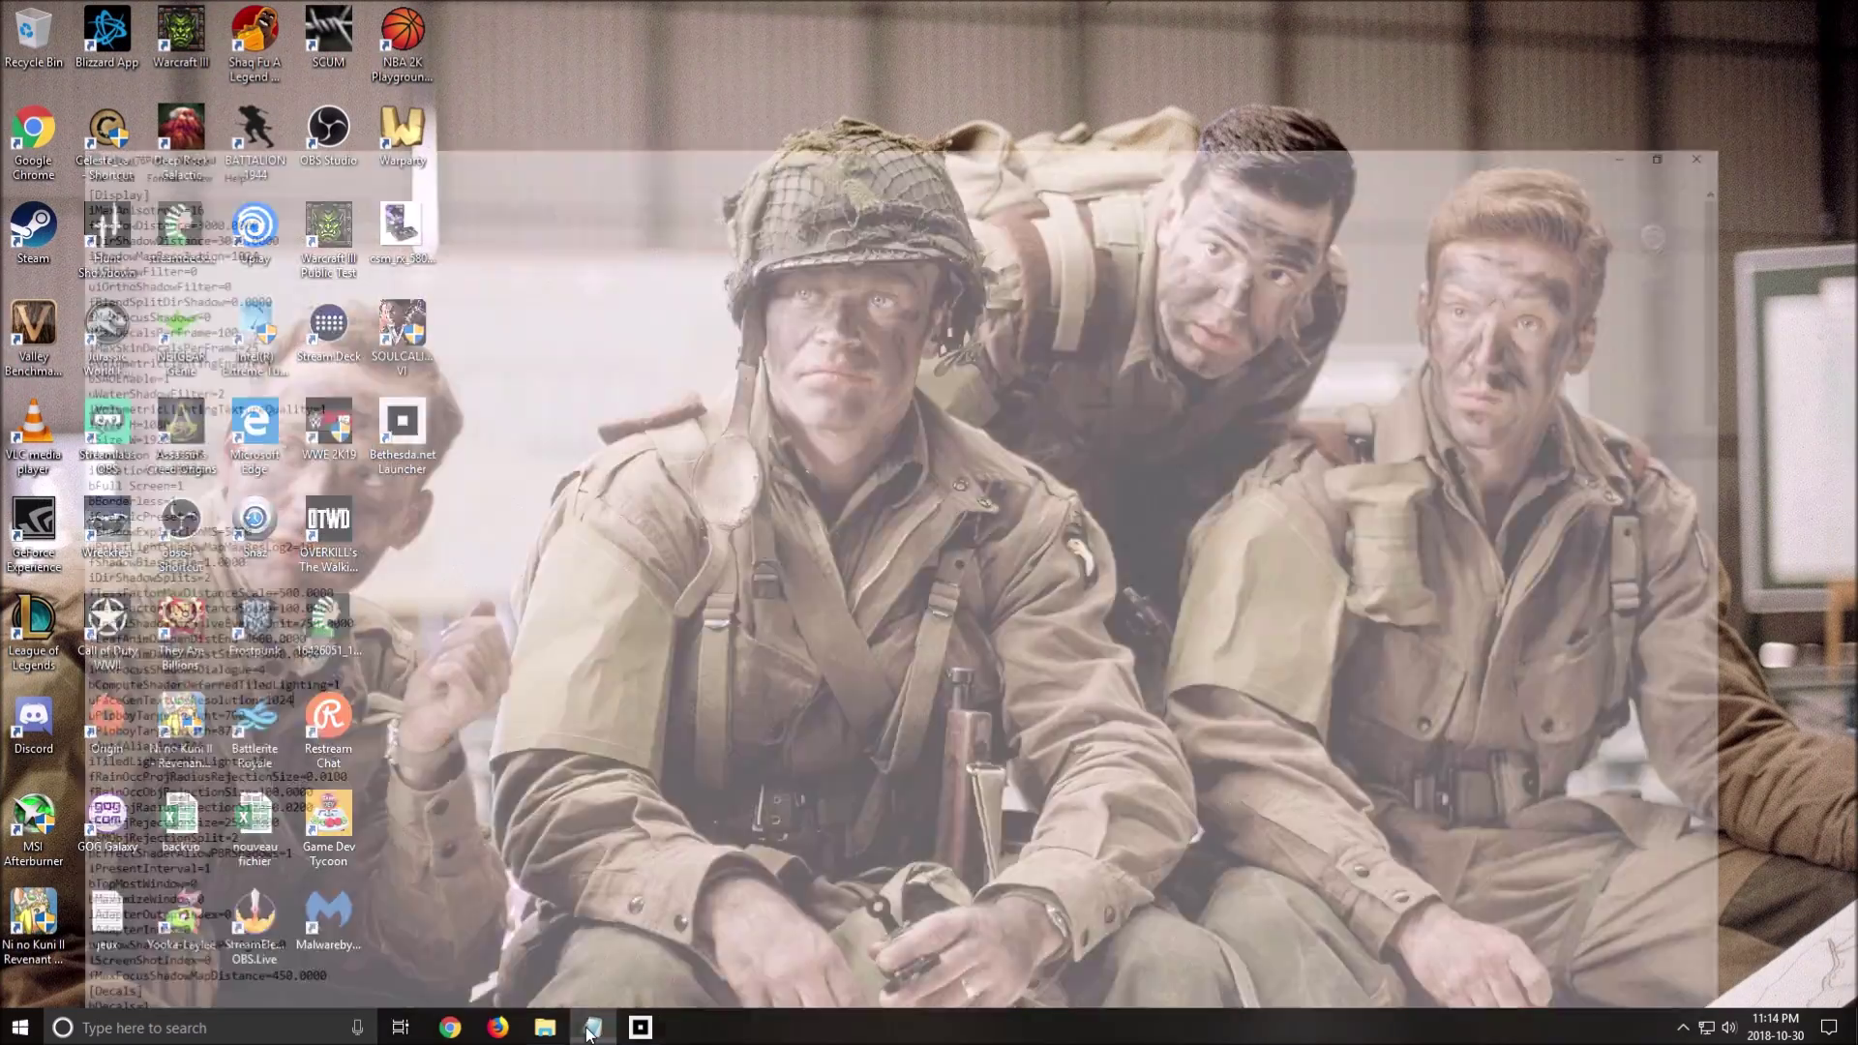
{"action": "left_click", "coordinate": [592, 1028]}
- Open the Fallout76Prefs configuration file from the Documents > My Games > Fallout 76 folder in a maximized Notepad window
{"action": "left_click", "coordinate": [545, 1028]}
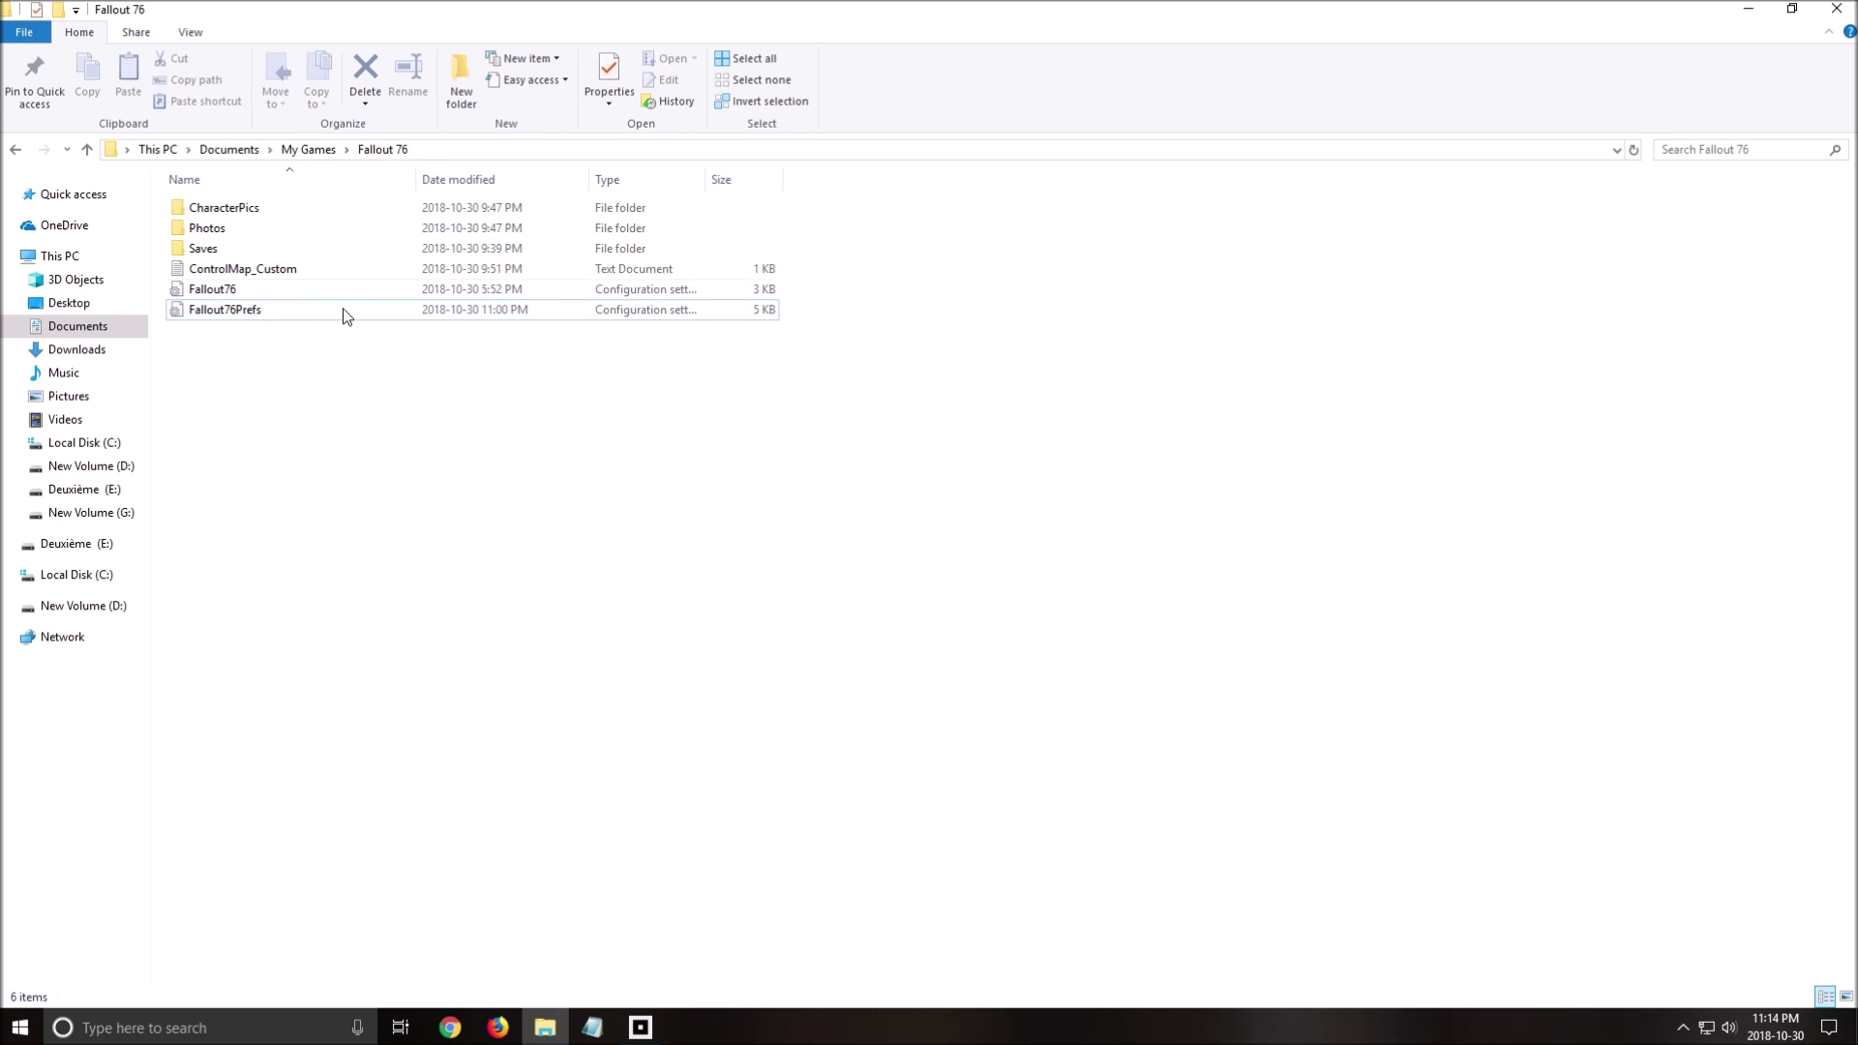
{"action": "left_click", "coordinate": [232, 314]}
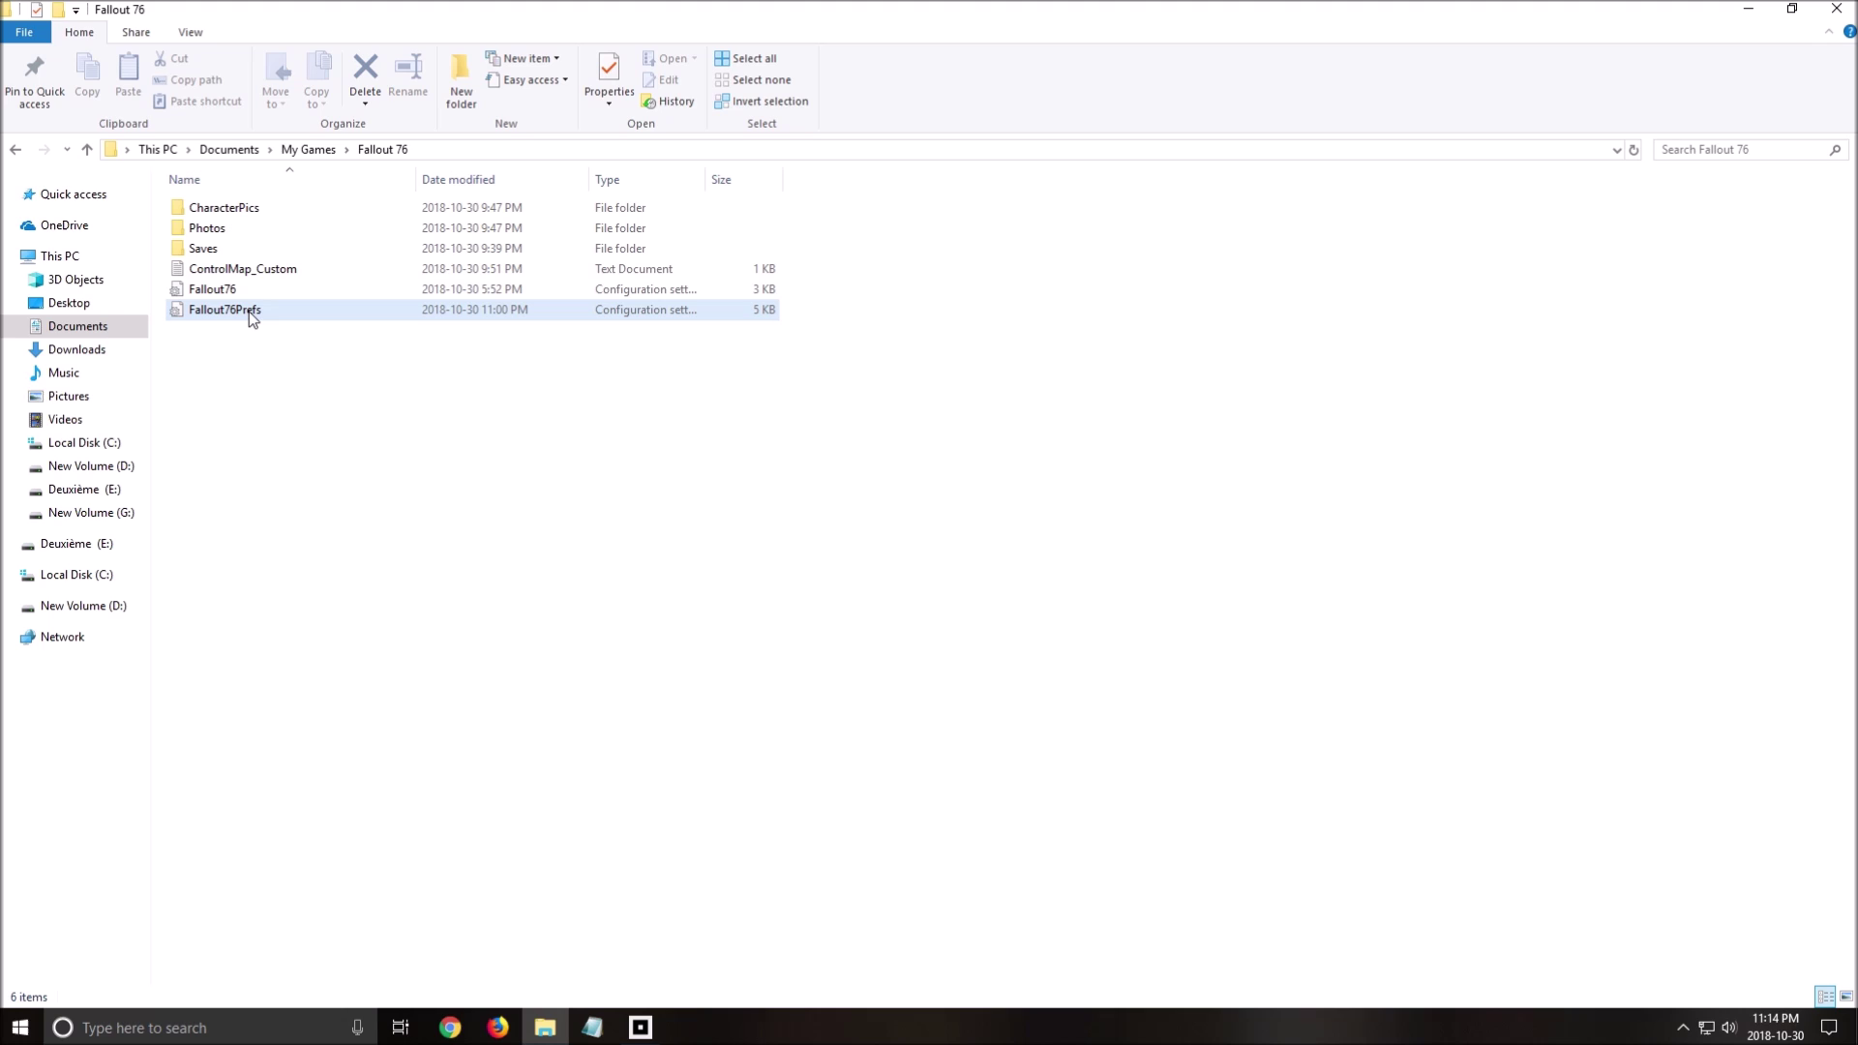
{"action": "double_click", "coordinate": [249, 313]}
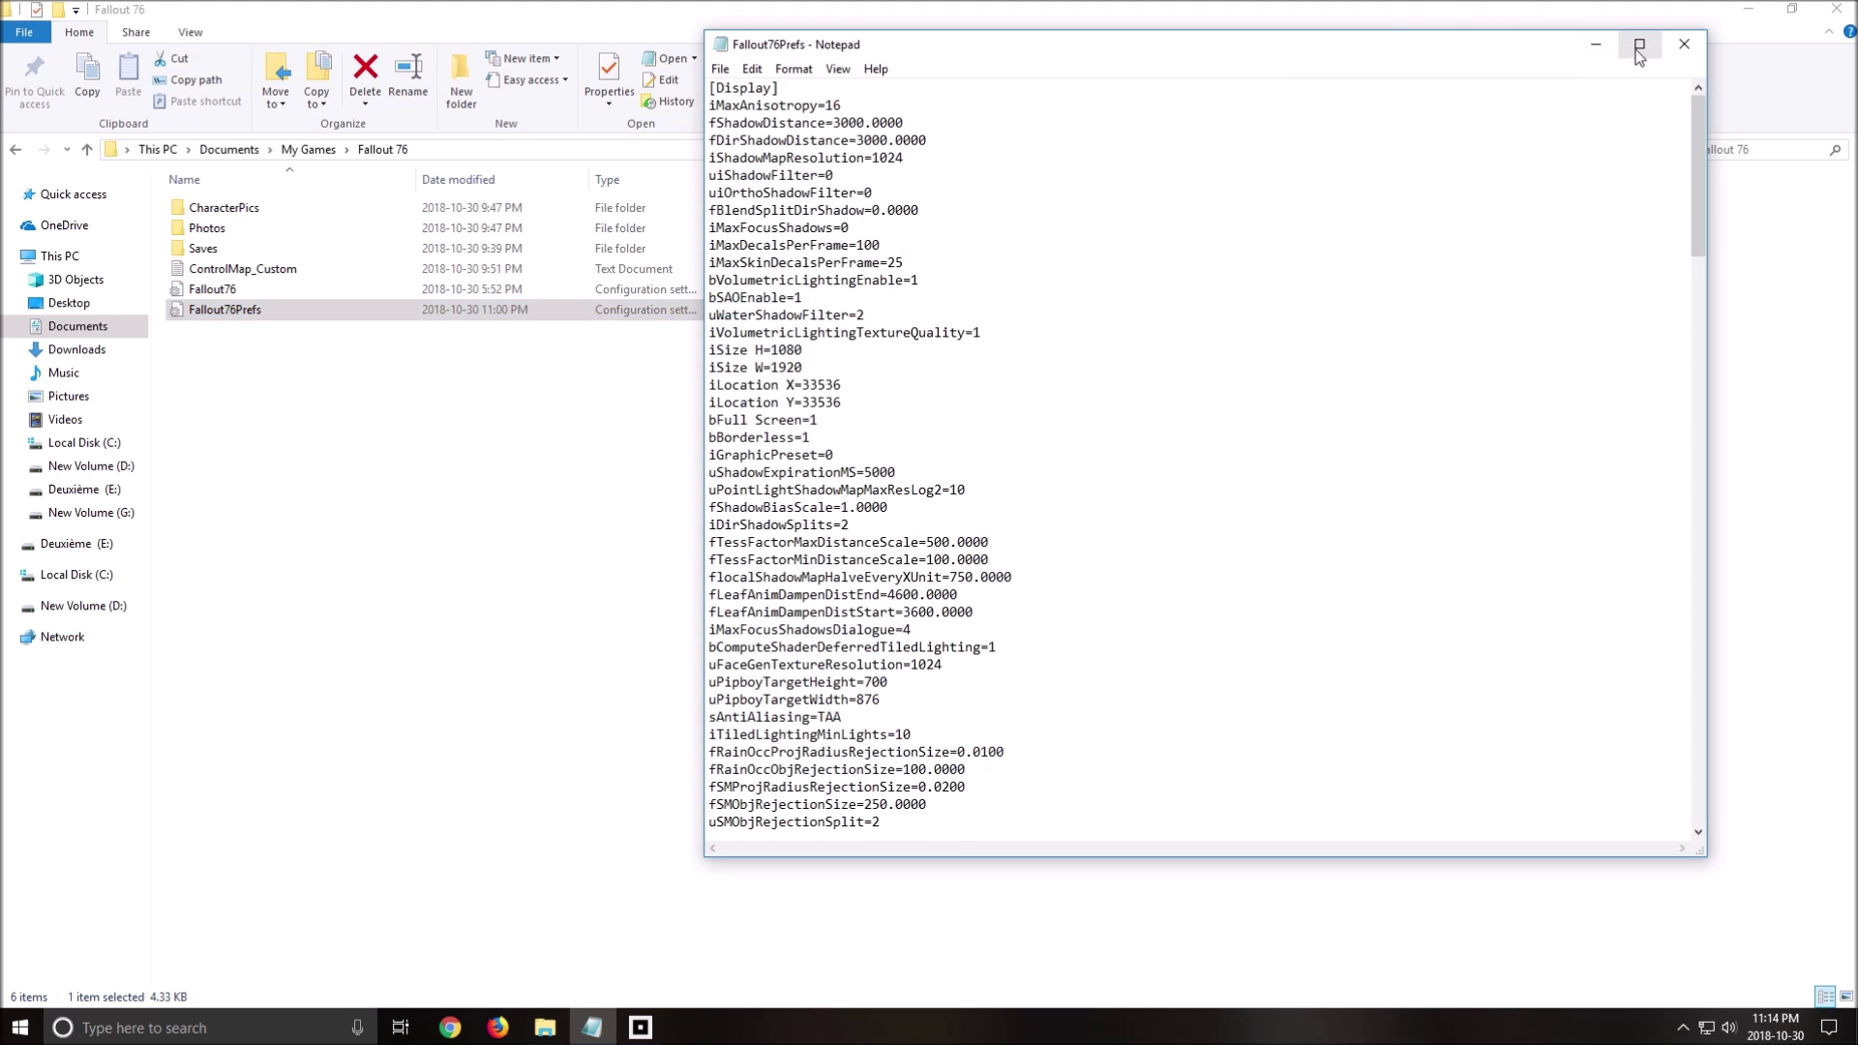
{"action": "left_click", "coordinate": [1639, 46]}
- Skim the whole preferences file, and examine the shadow distance and iMaxAnisotropy entries in the [Display] section
{"action": "scroll", "coordinate": [338, 267], "scroll_direction": "down", "scroll_amount": 20}
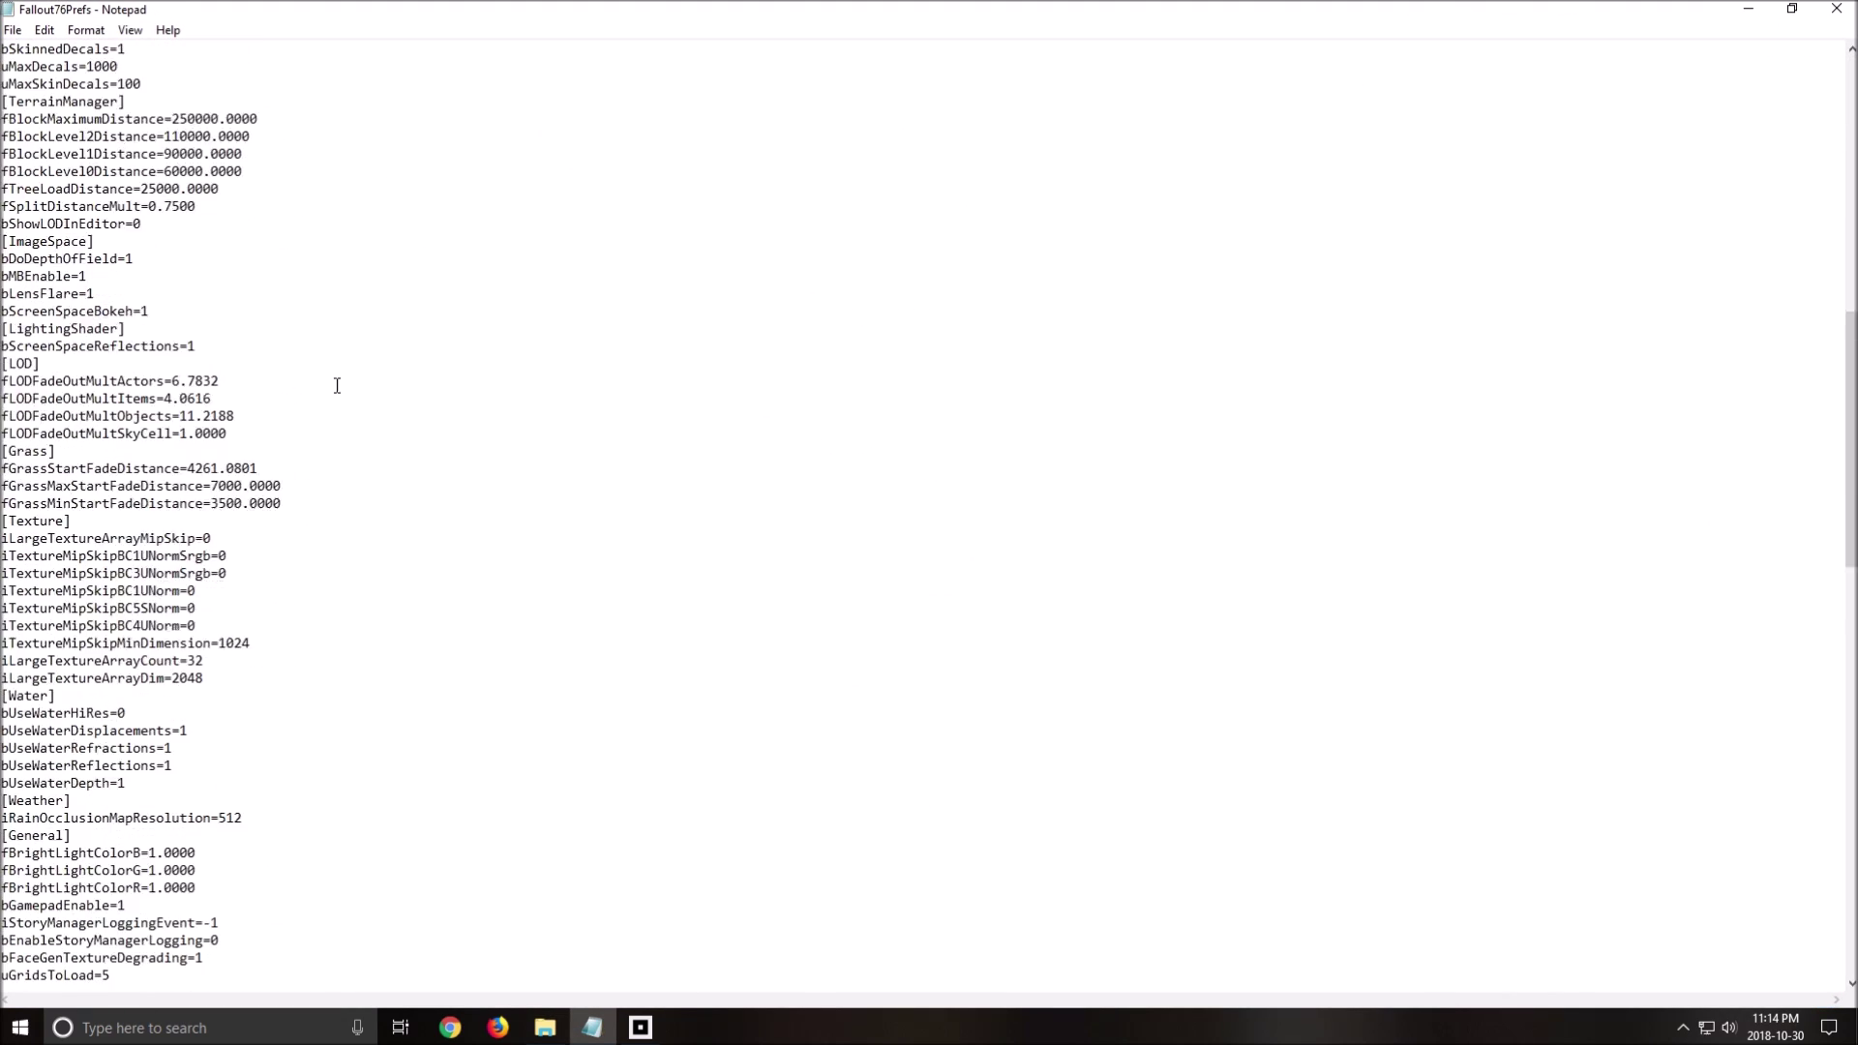
{"action": "scroll", "coordinate": [329, 426], "scroll_direction": "up", "scroll_amount": 20}
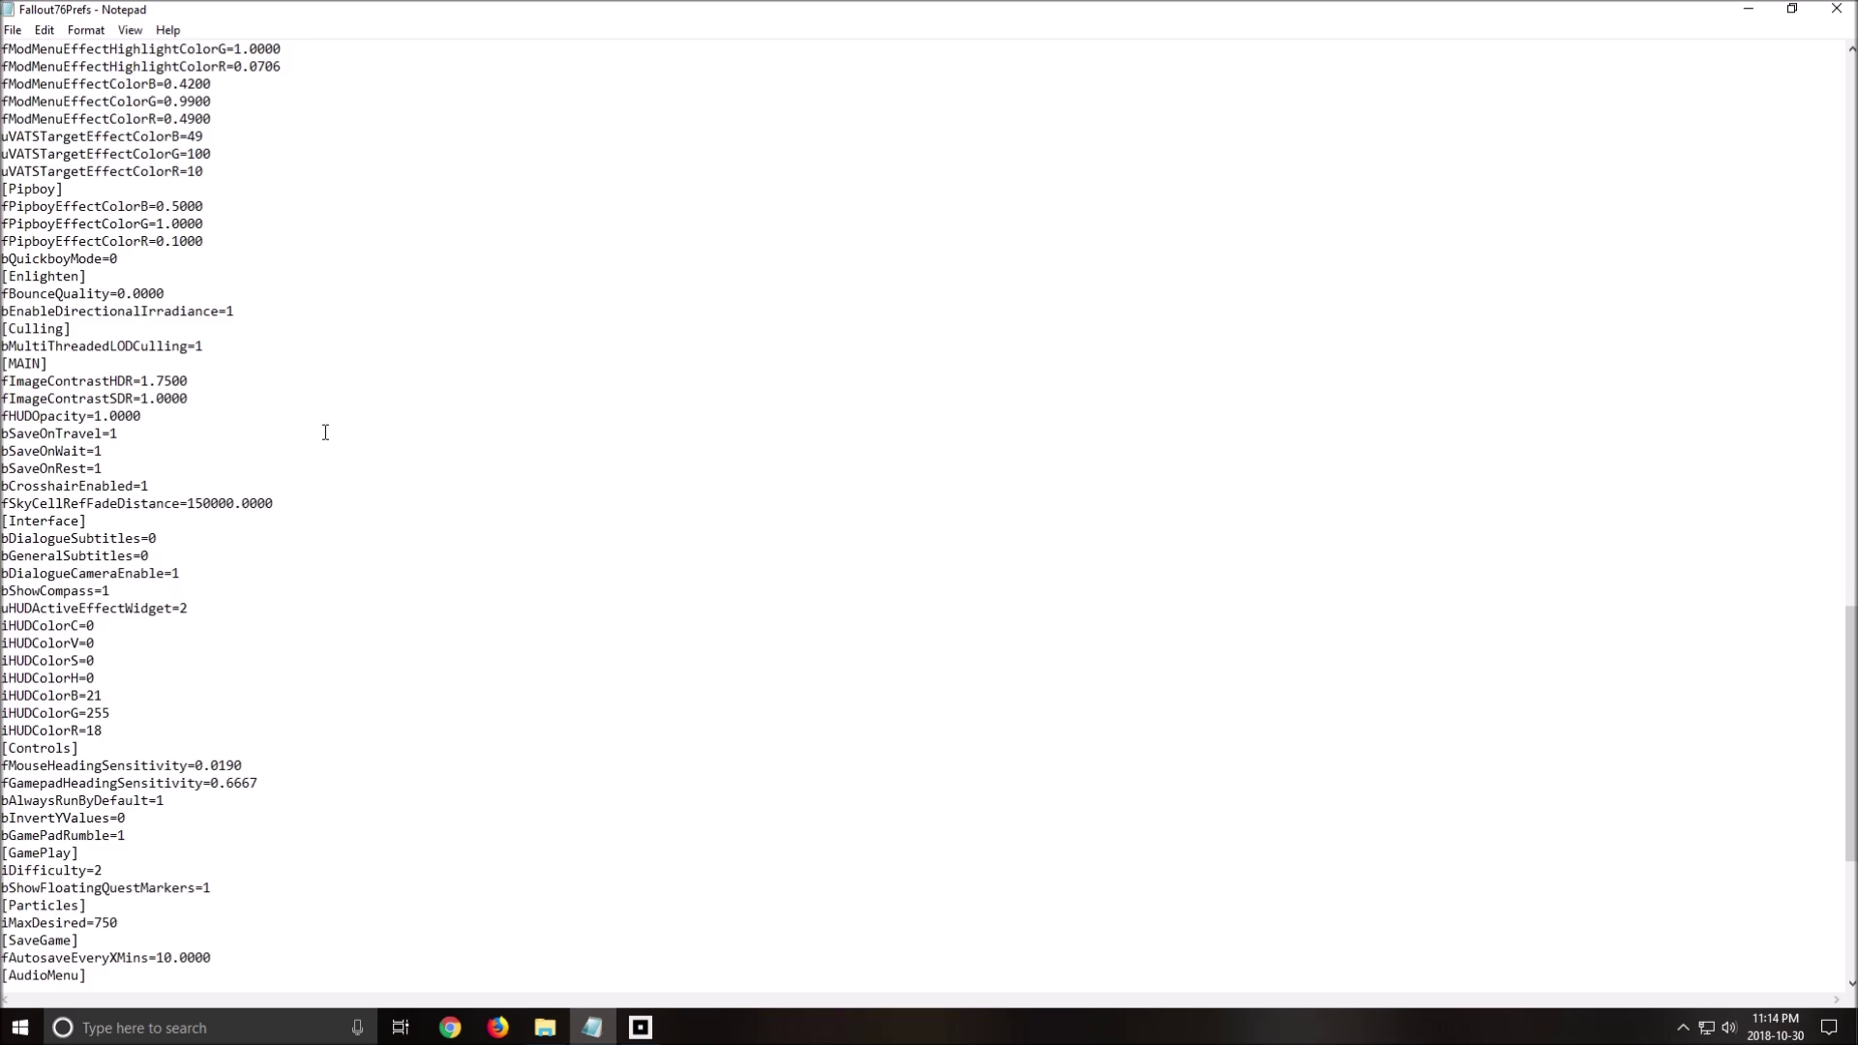
{"action": "scroll", "coordinate": [327, 365], "scroll_direction": "up", "scroll_amount": 8}
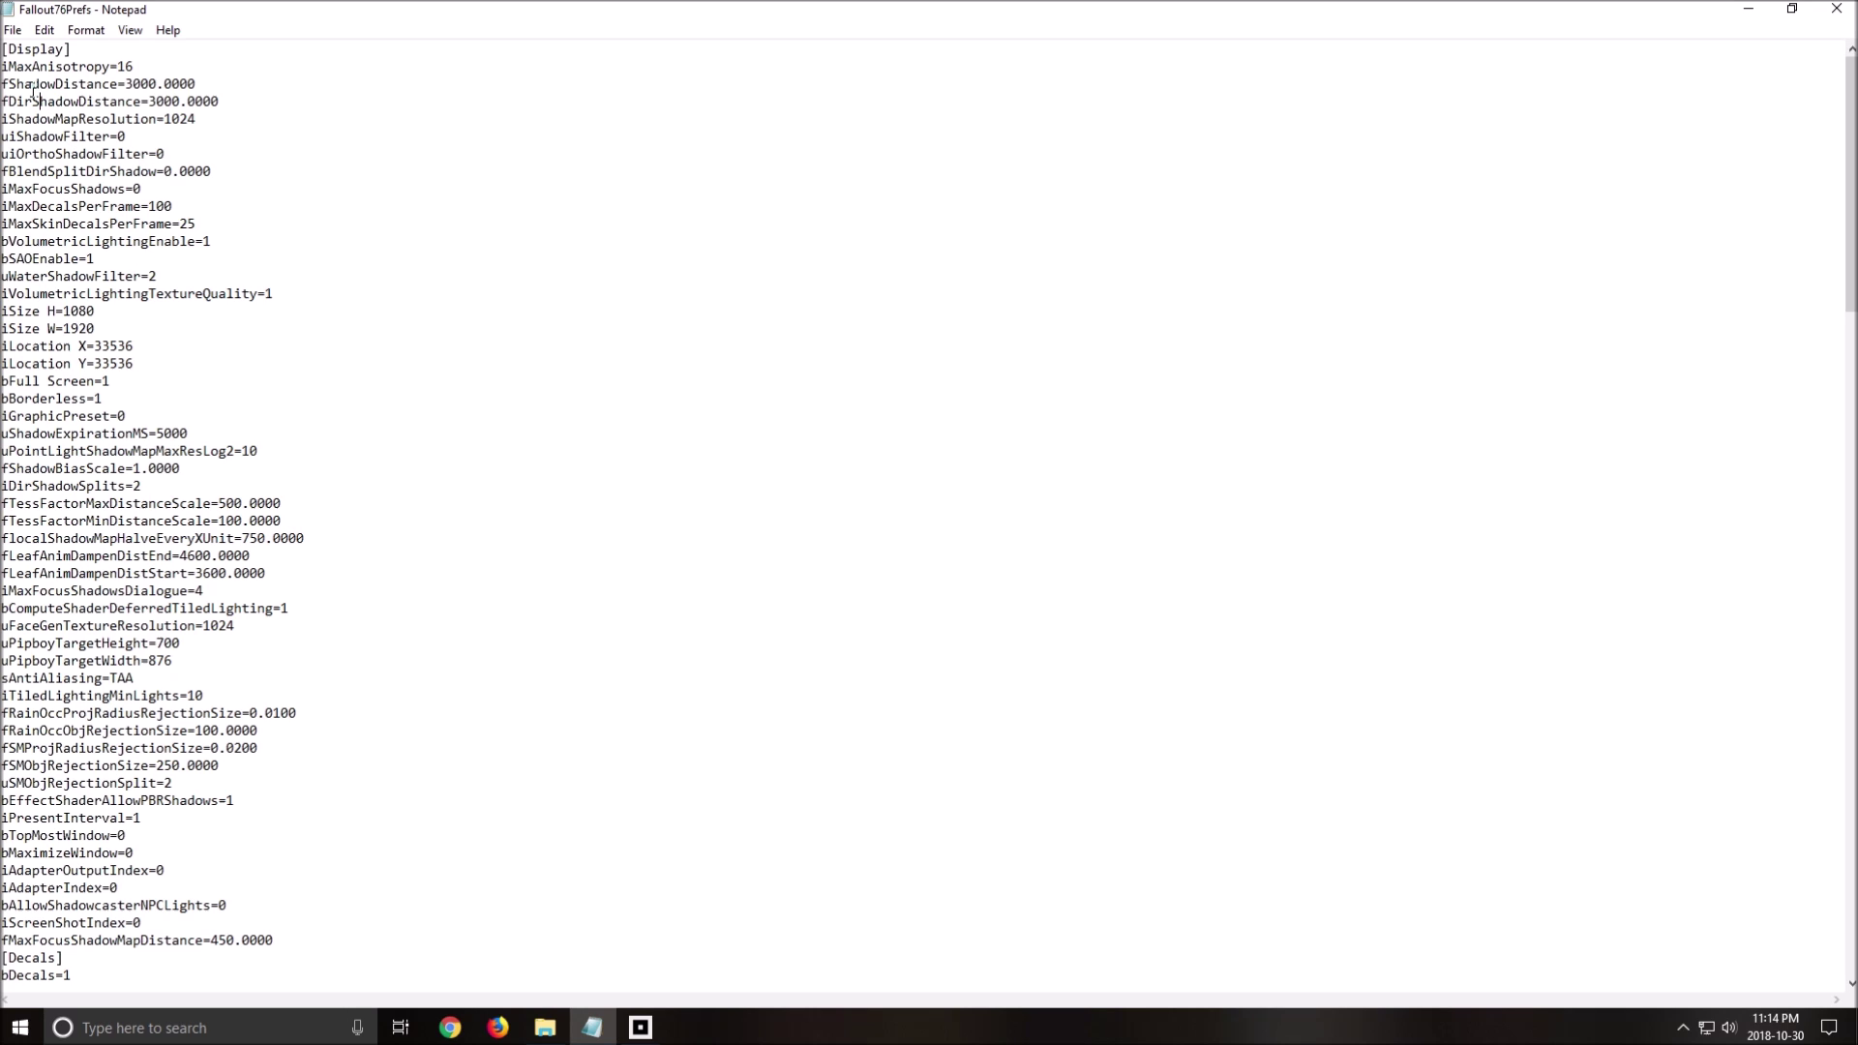
{"action": "left_click_drag", "start_coordinate": [19, 83], "coordinate": [140, 101]}
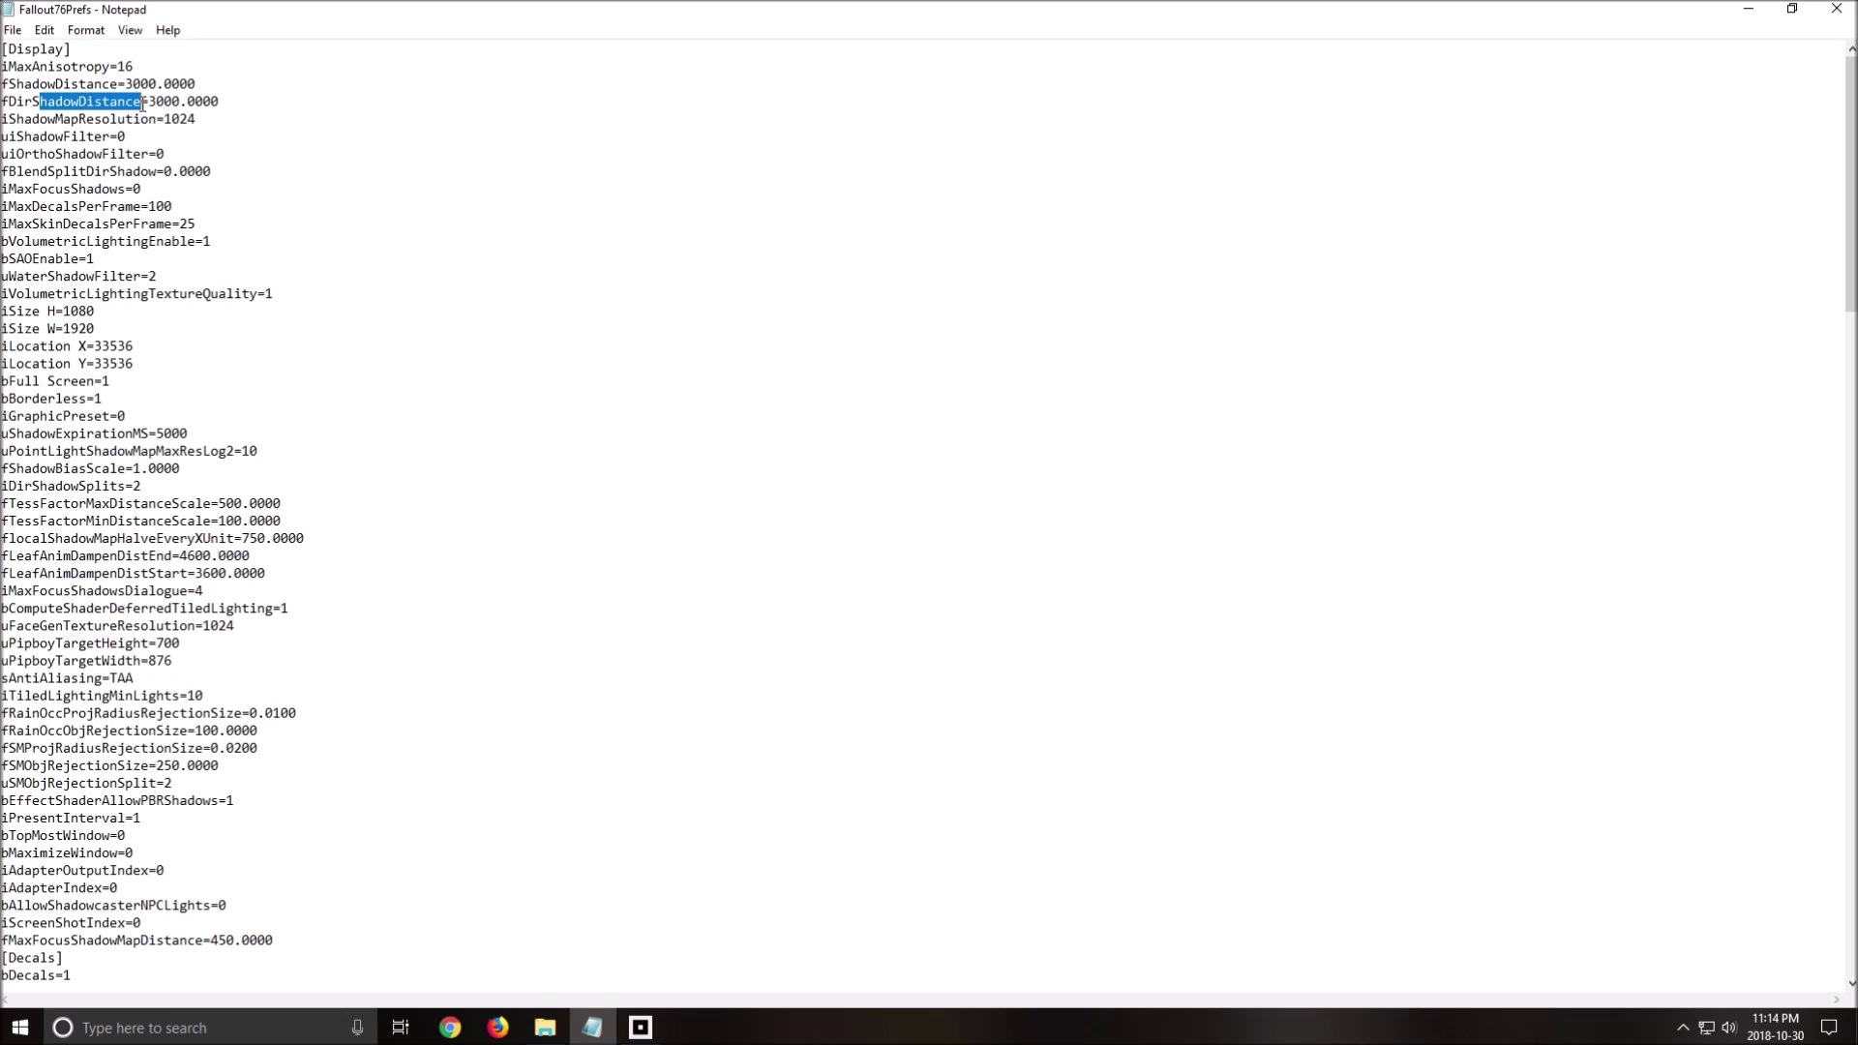
{"action": "double_click", "coordinate": [137, 85]}
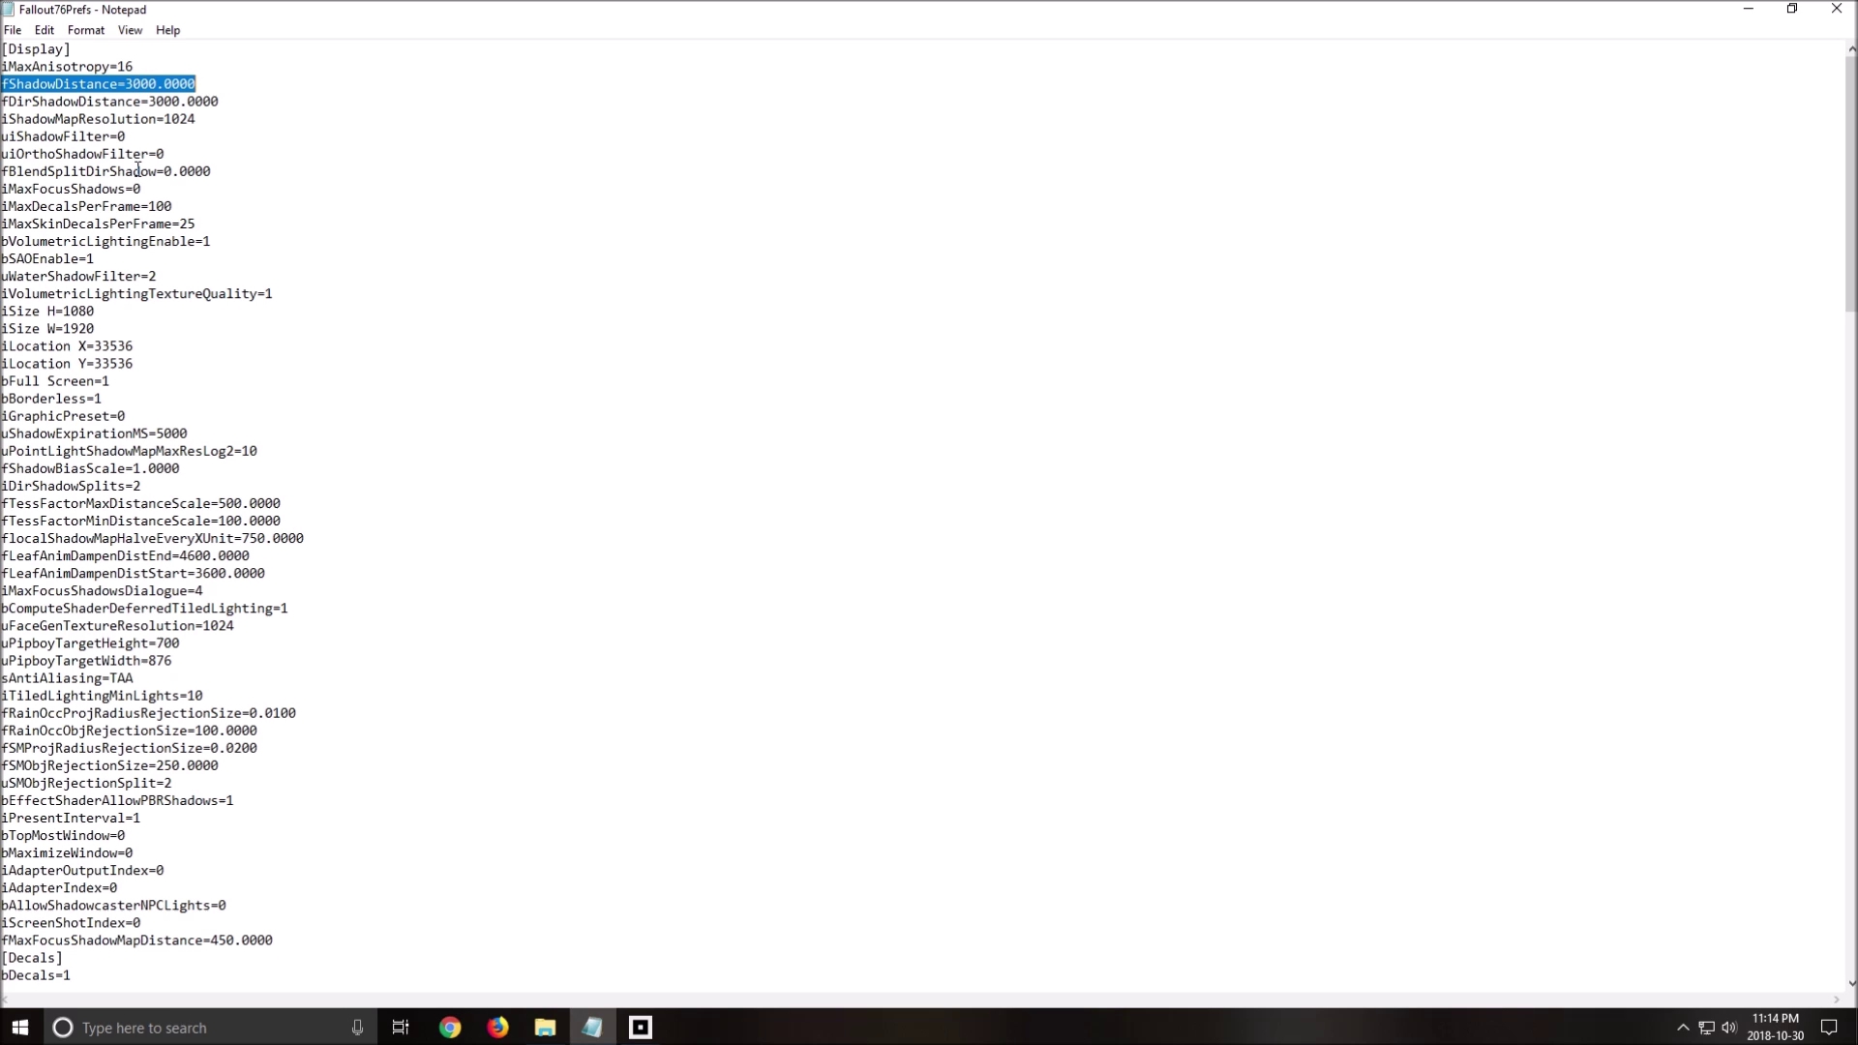
{"action": "left_click", "coordinate": [142, 85]}
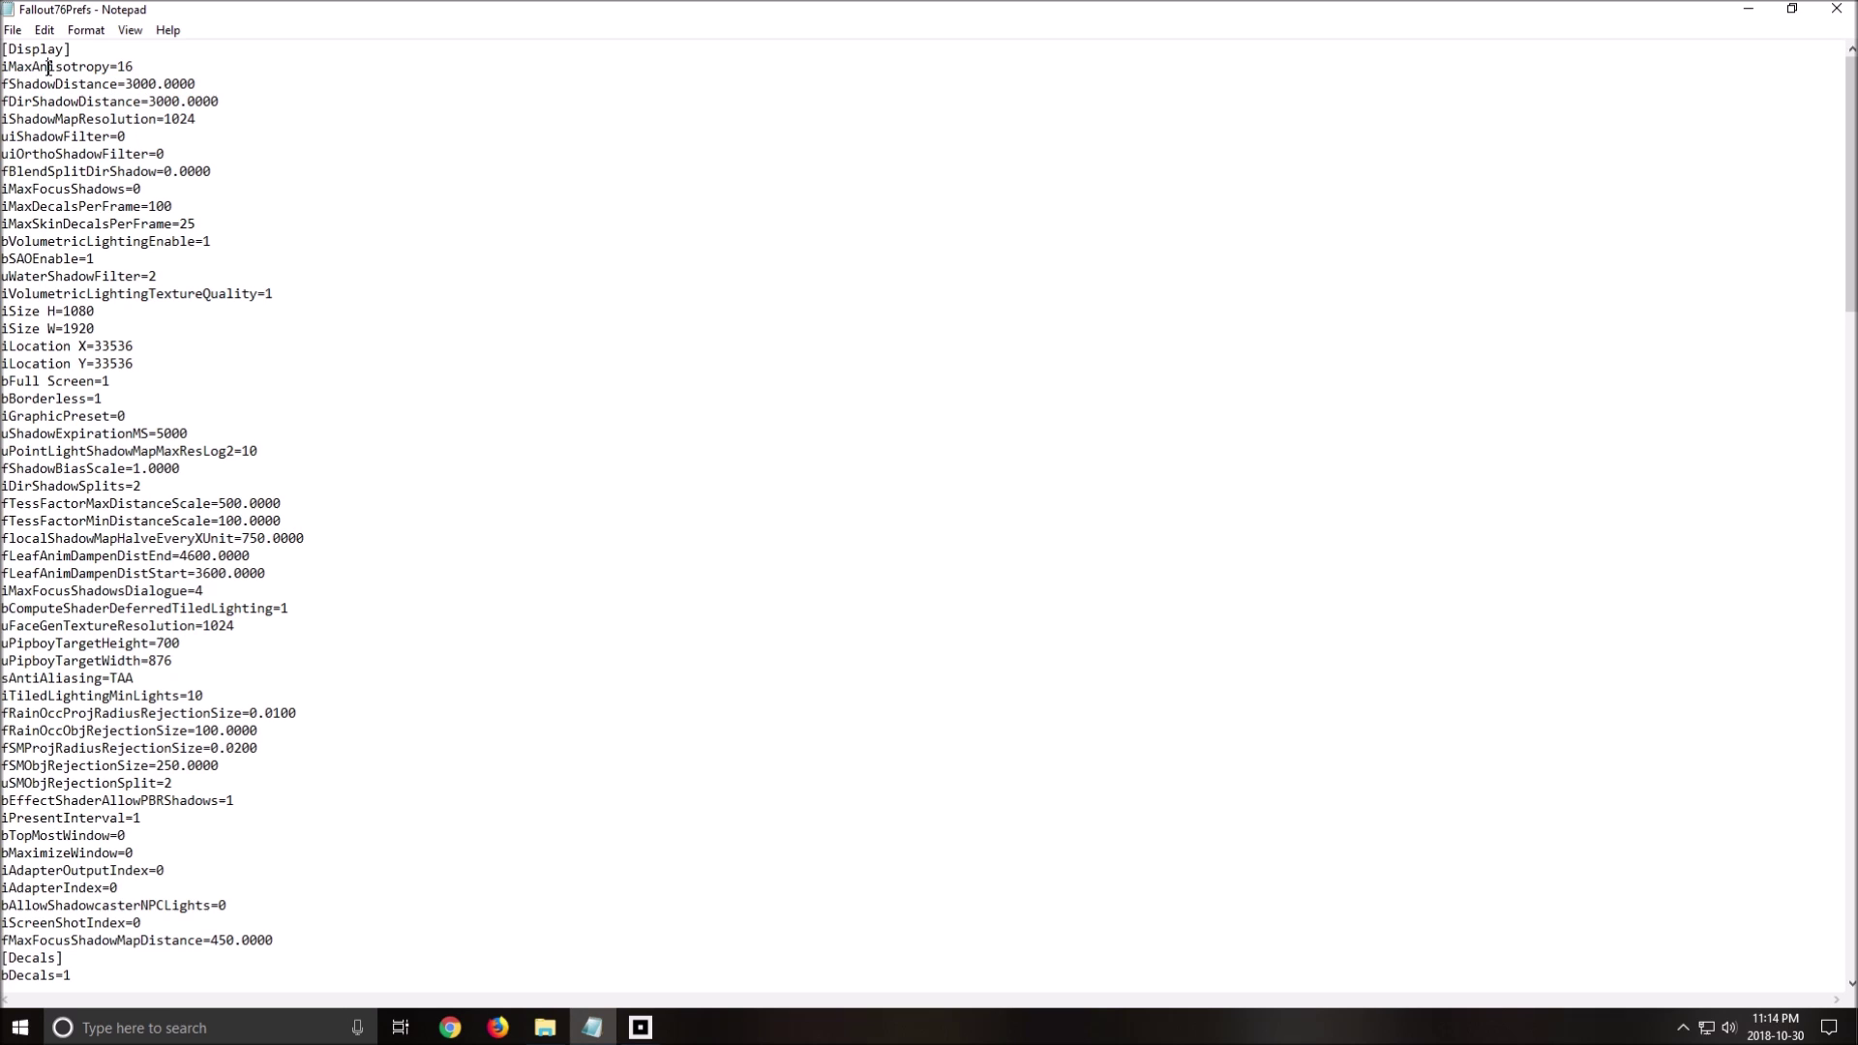
{"action": "left_click", "coordinate": [139, 66]}
- Examine the water shadow filter, volumetric lighting, borderless and uiShadowFilter entries in the [Display] section
{"action": "scroll", "coordinate": [94, 184], "scroll_direction": "down", "scroll_amount": 1}
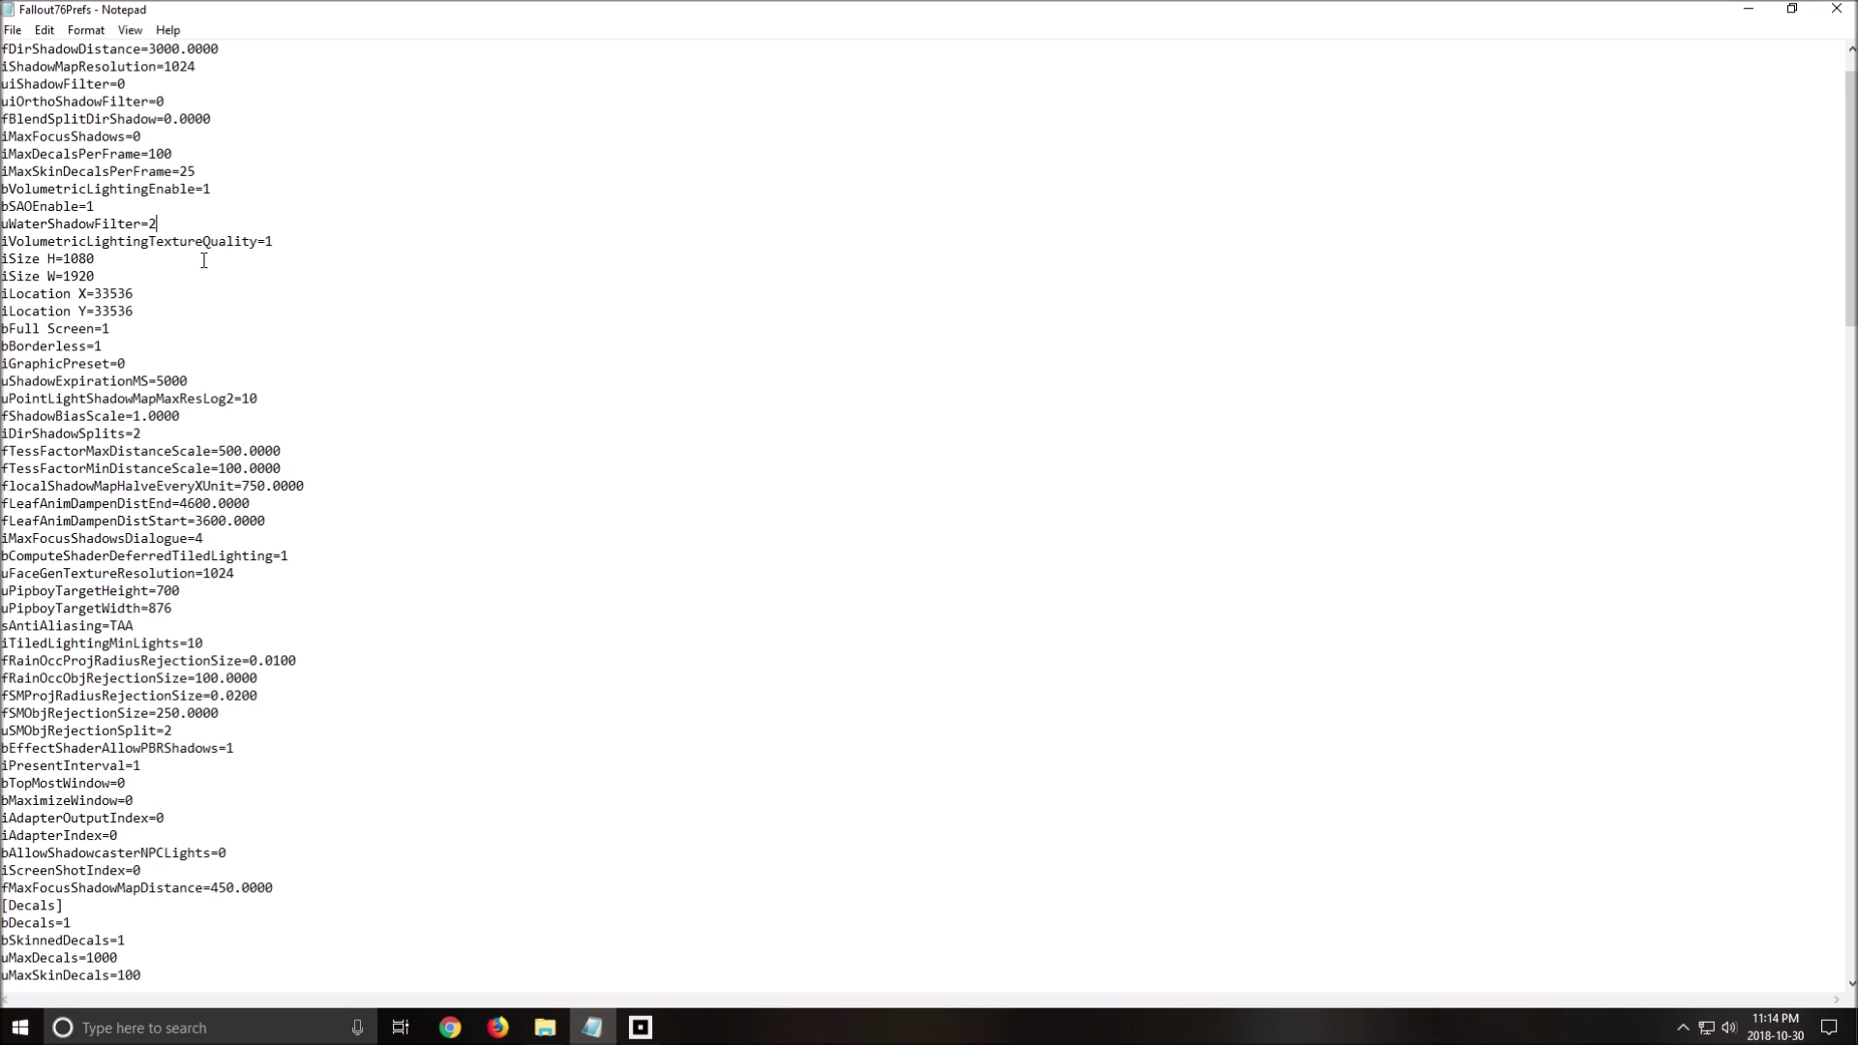
{"action": "scroll", "coordinate": [216, 379], "scroll_direction": "down", "scroll_amount": 1}
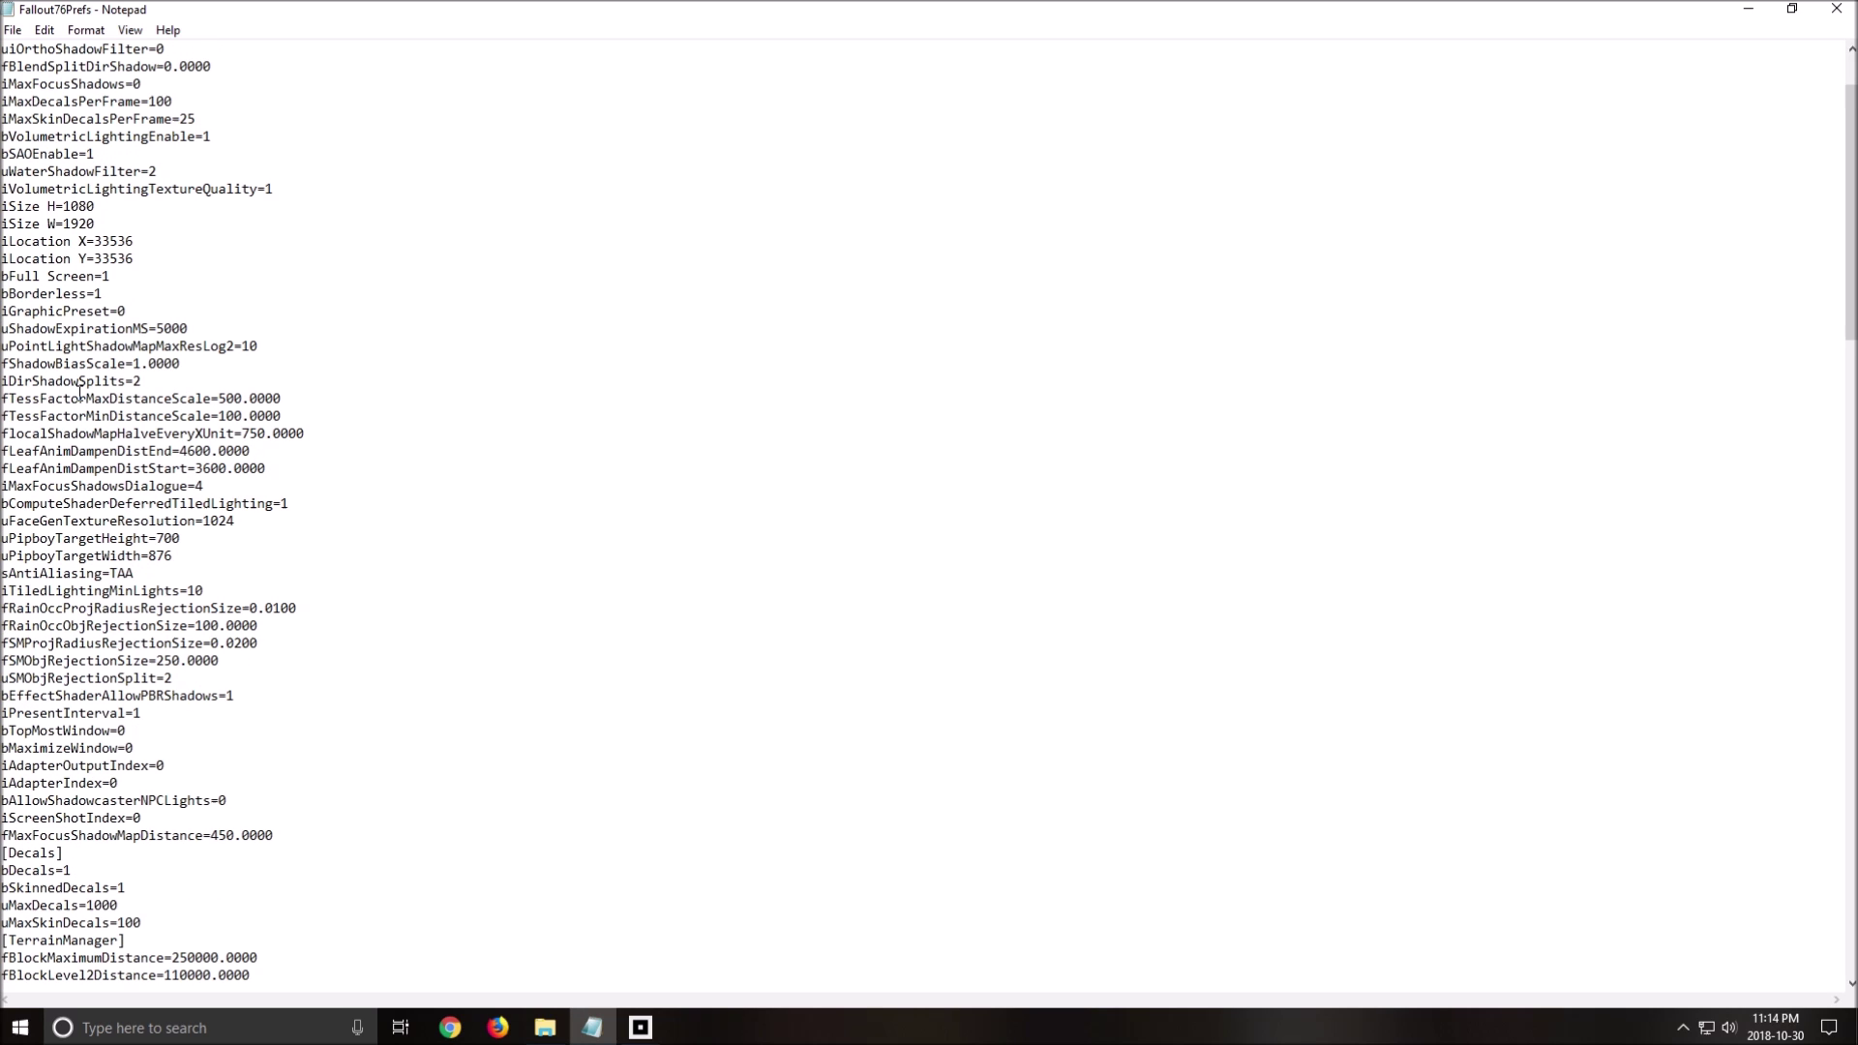
{"action": "left_click", "coordinate": [56, 293]}
{"action": "key", "text": "End"}
{"action": "scroll", "coordinate": [285, 292], "scroll_direction": "up", "scroll_amount": 2}
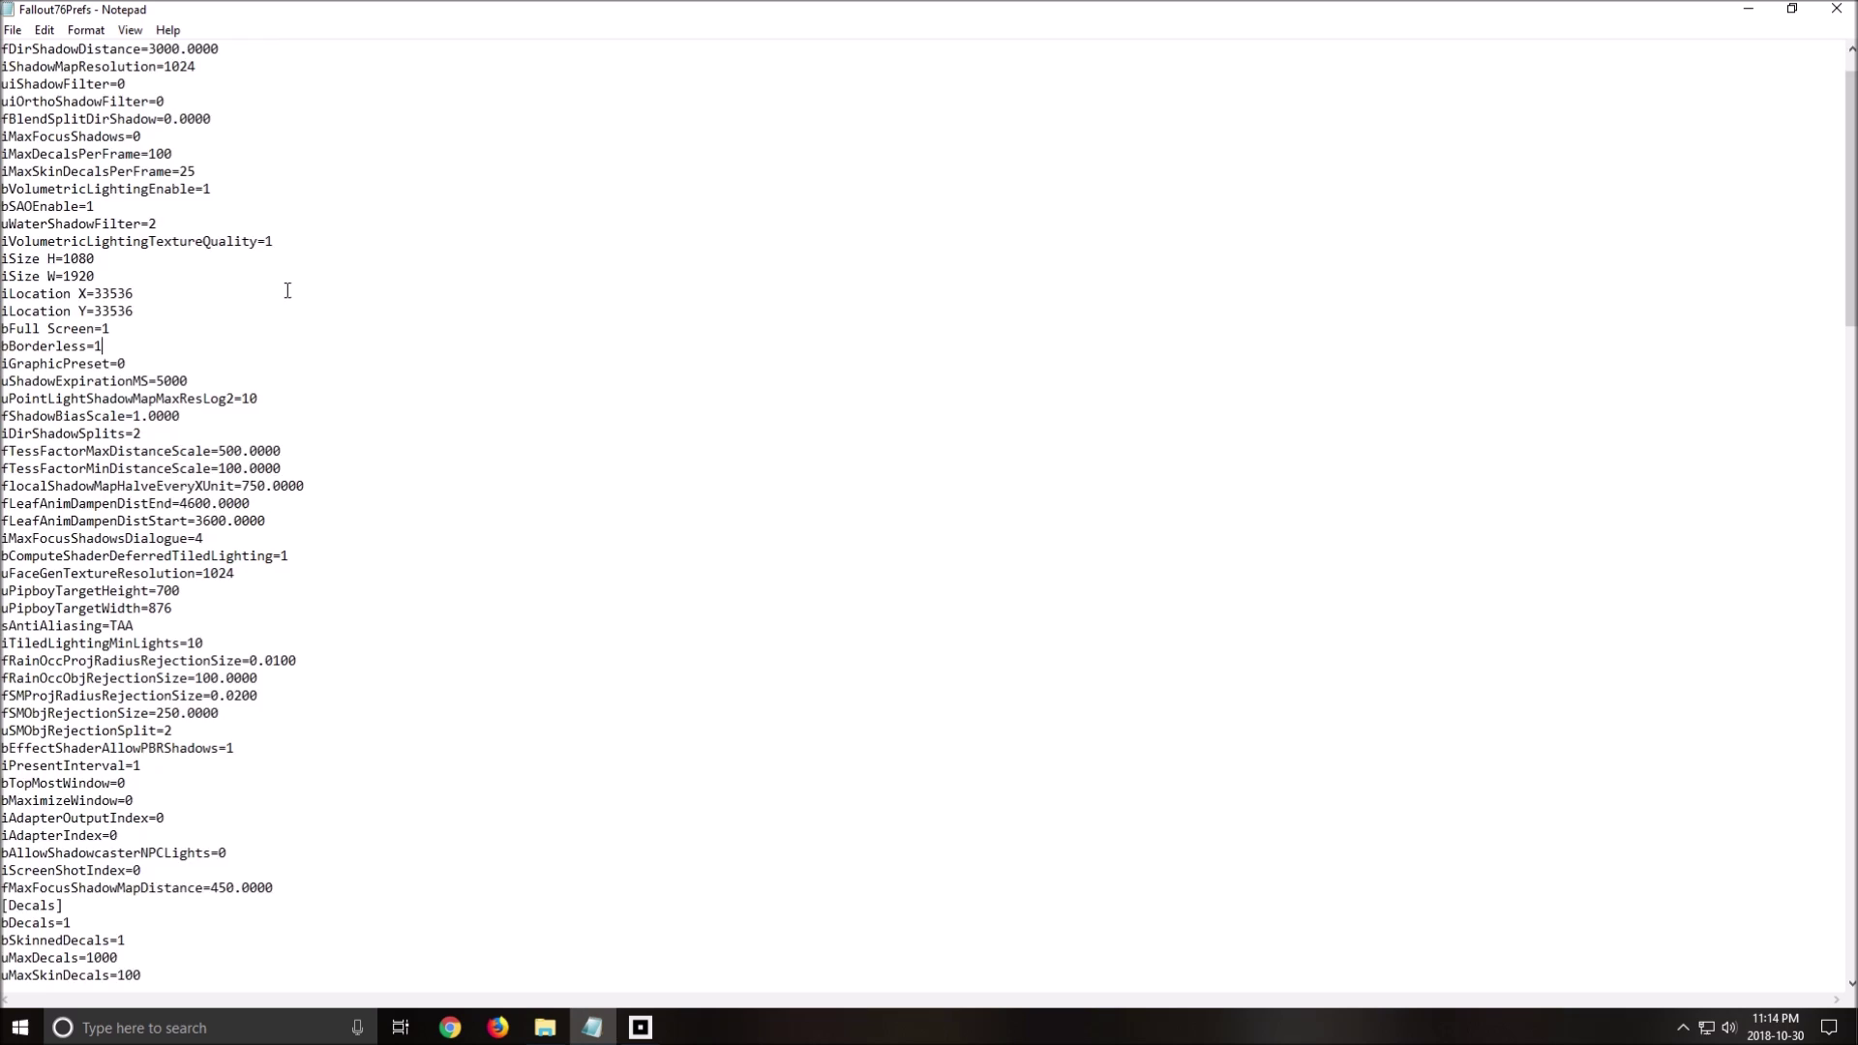
{"action": "left_click", "coordinate": [142, 140]}
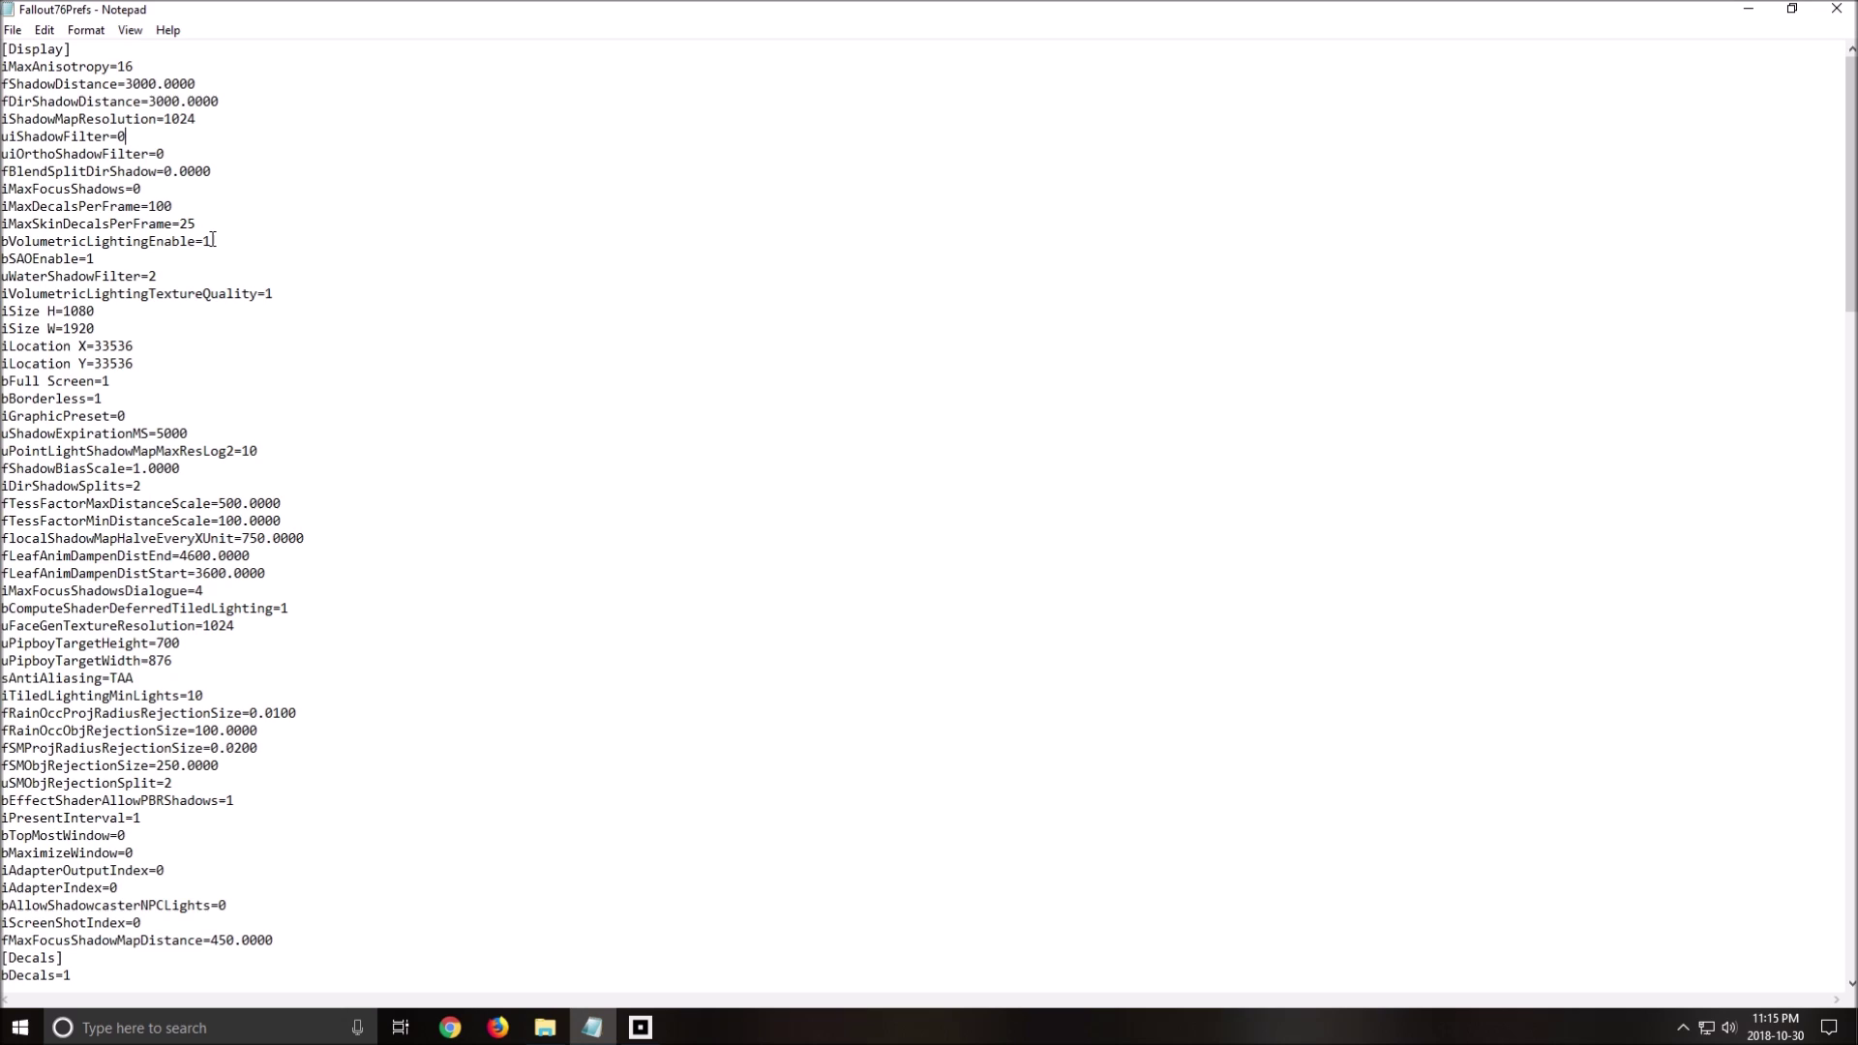
{"action": "scroll", "coordinate": [258, 491], "scroll_direction": "down", "scroll_amount": 5}
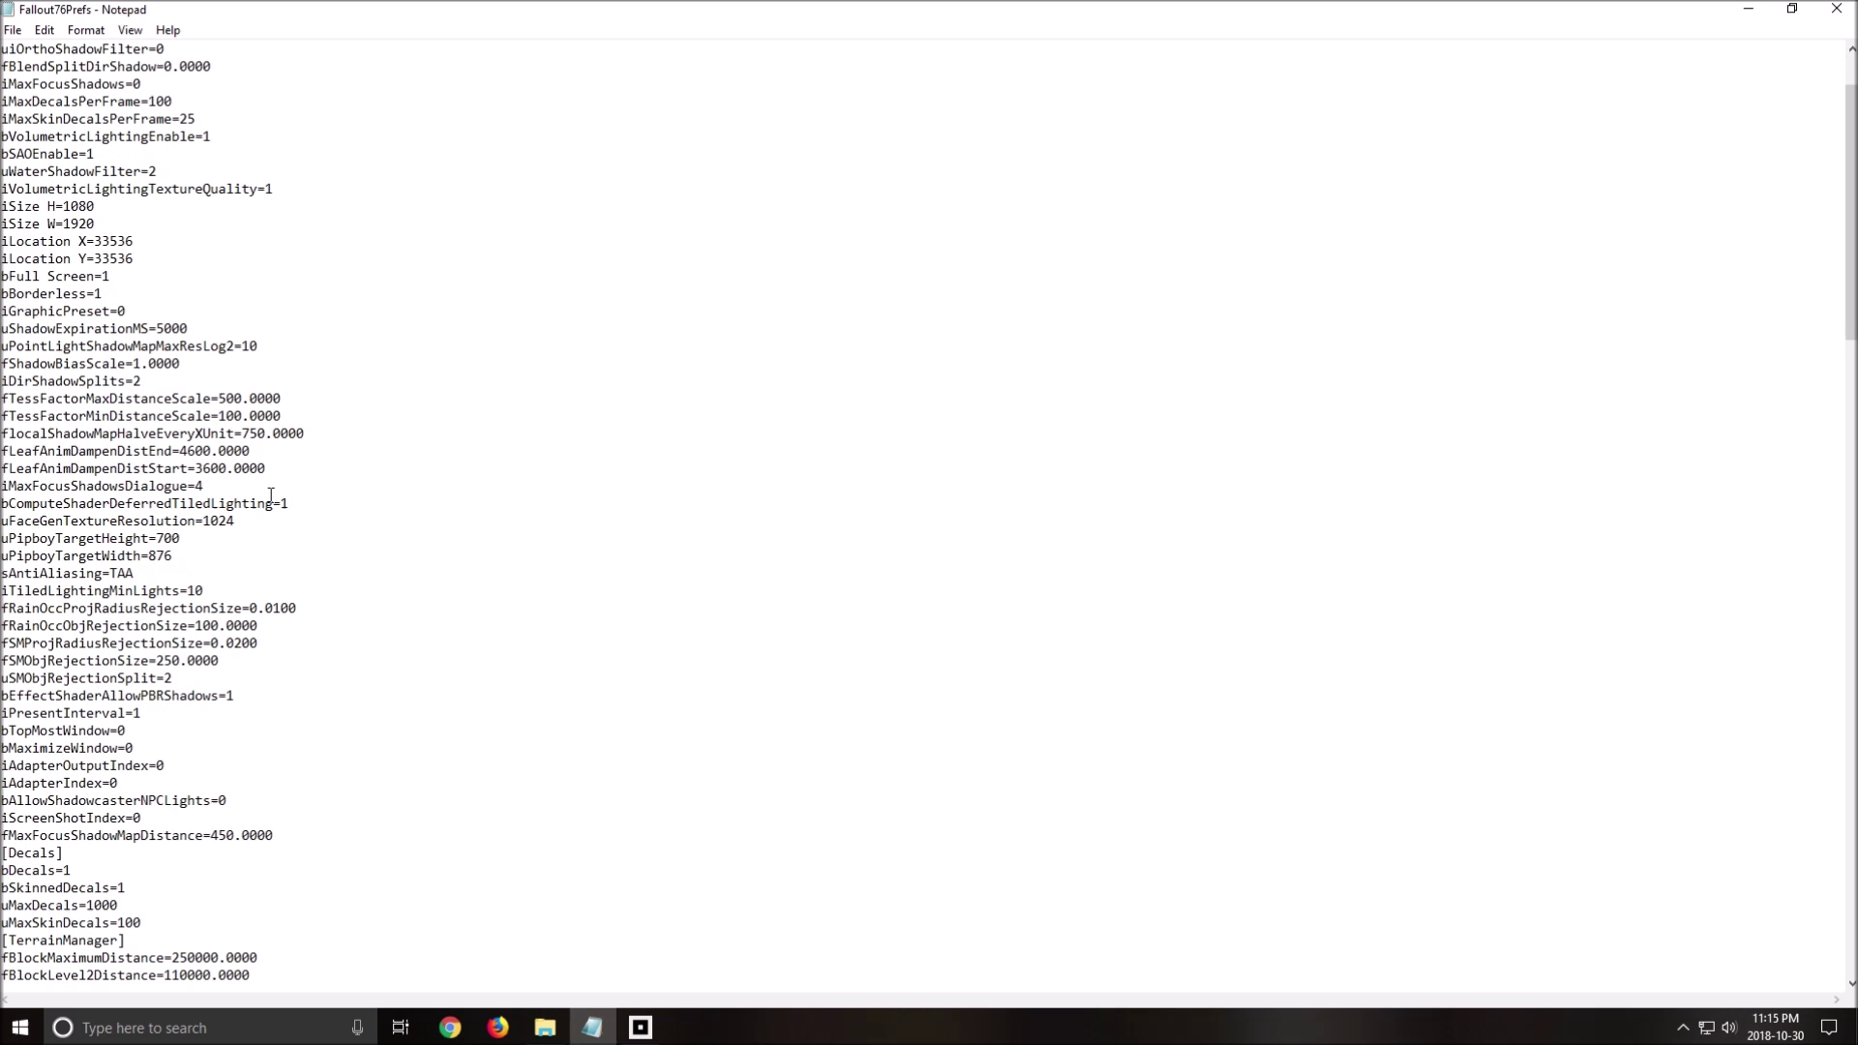
- Try FXAA as the sAntiAliasing value in the [Display] section, and put TAA back
{"action": "left_click", "coordinate": [194, 421]}
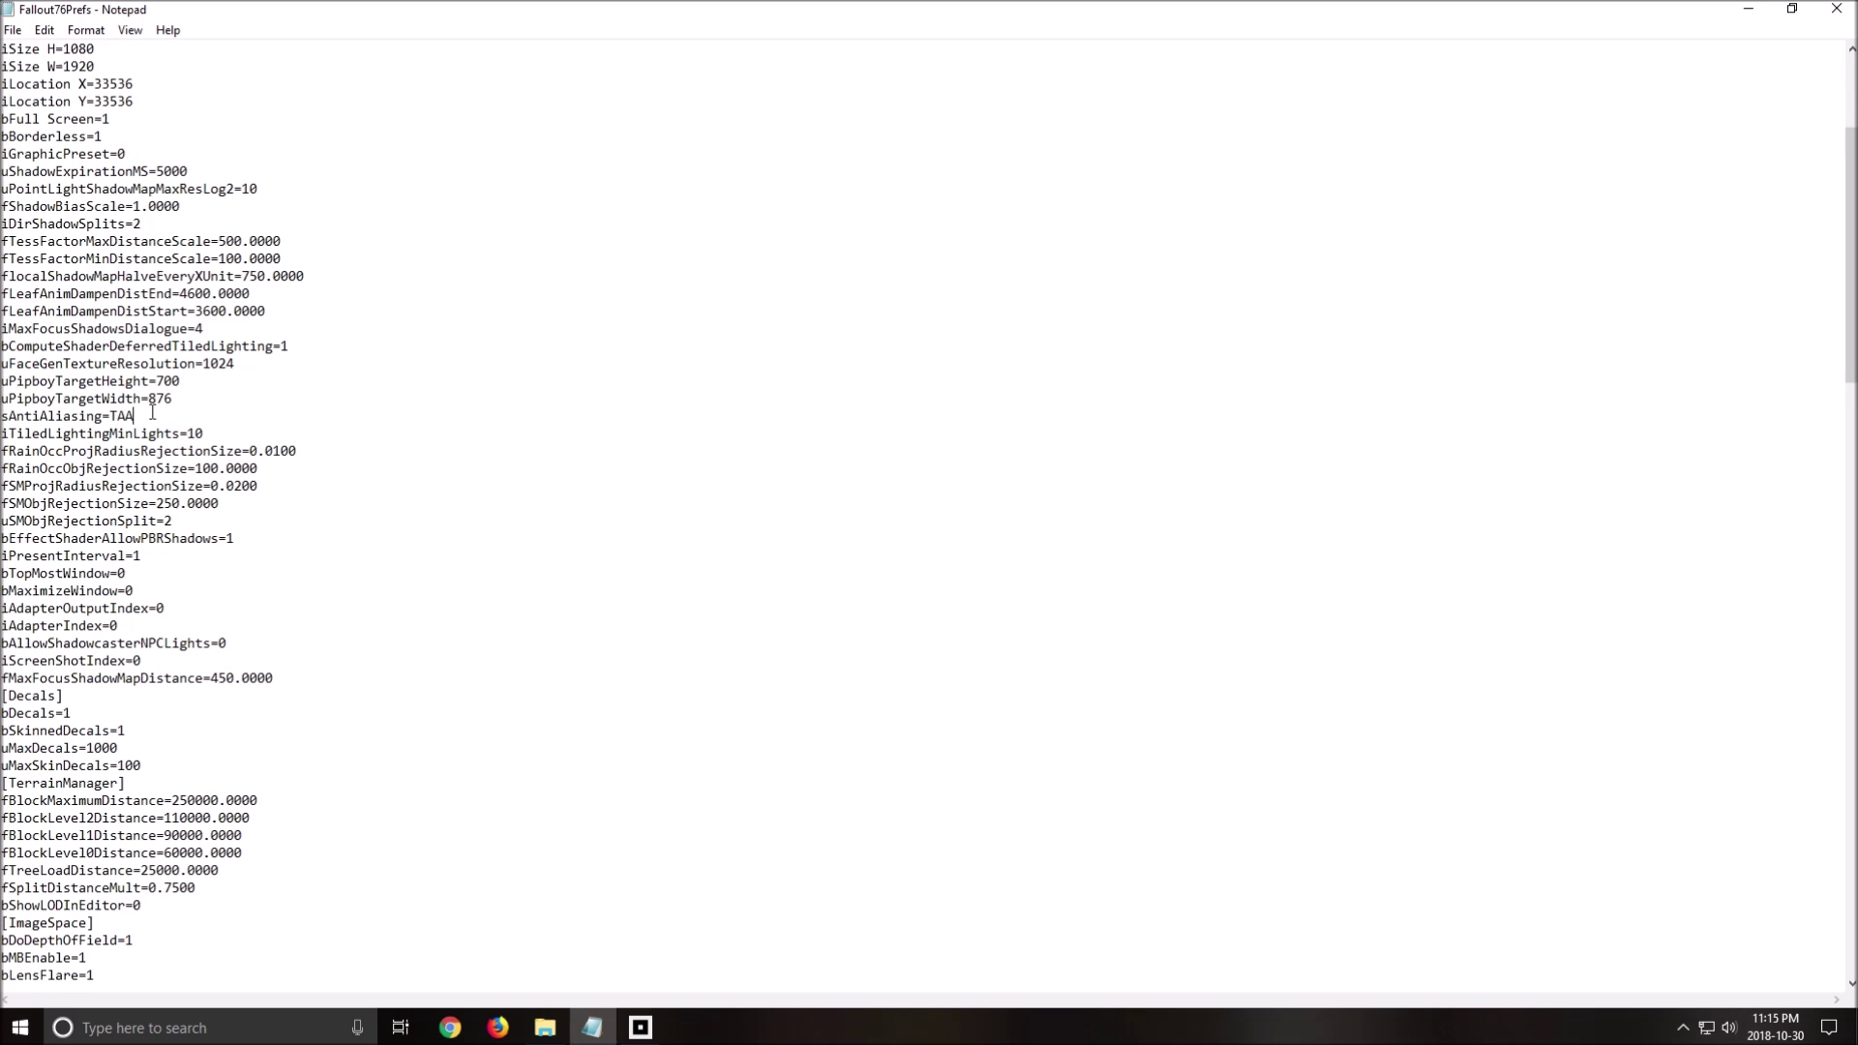
{"action": "double_click", "coordinate": [35, 417]}
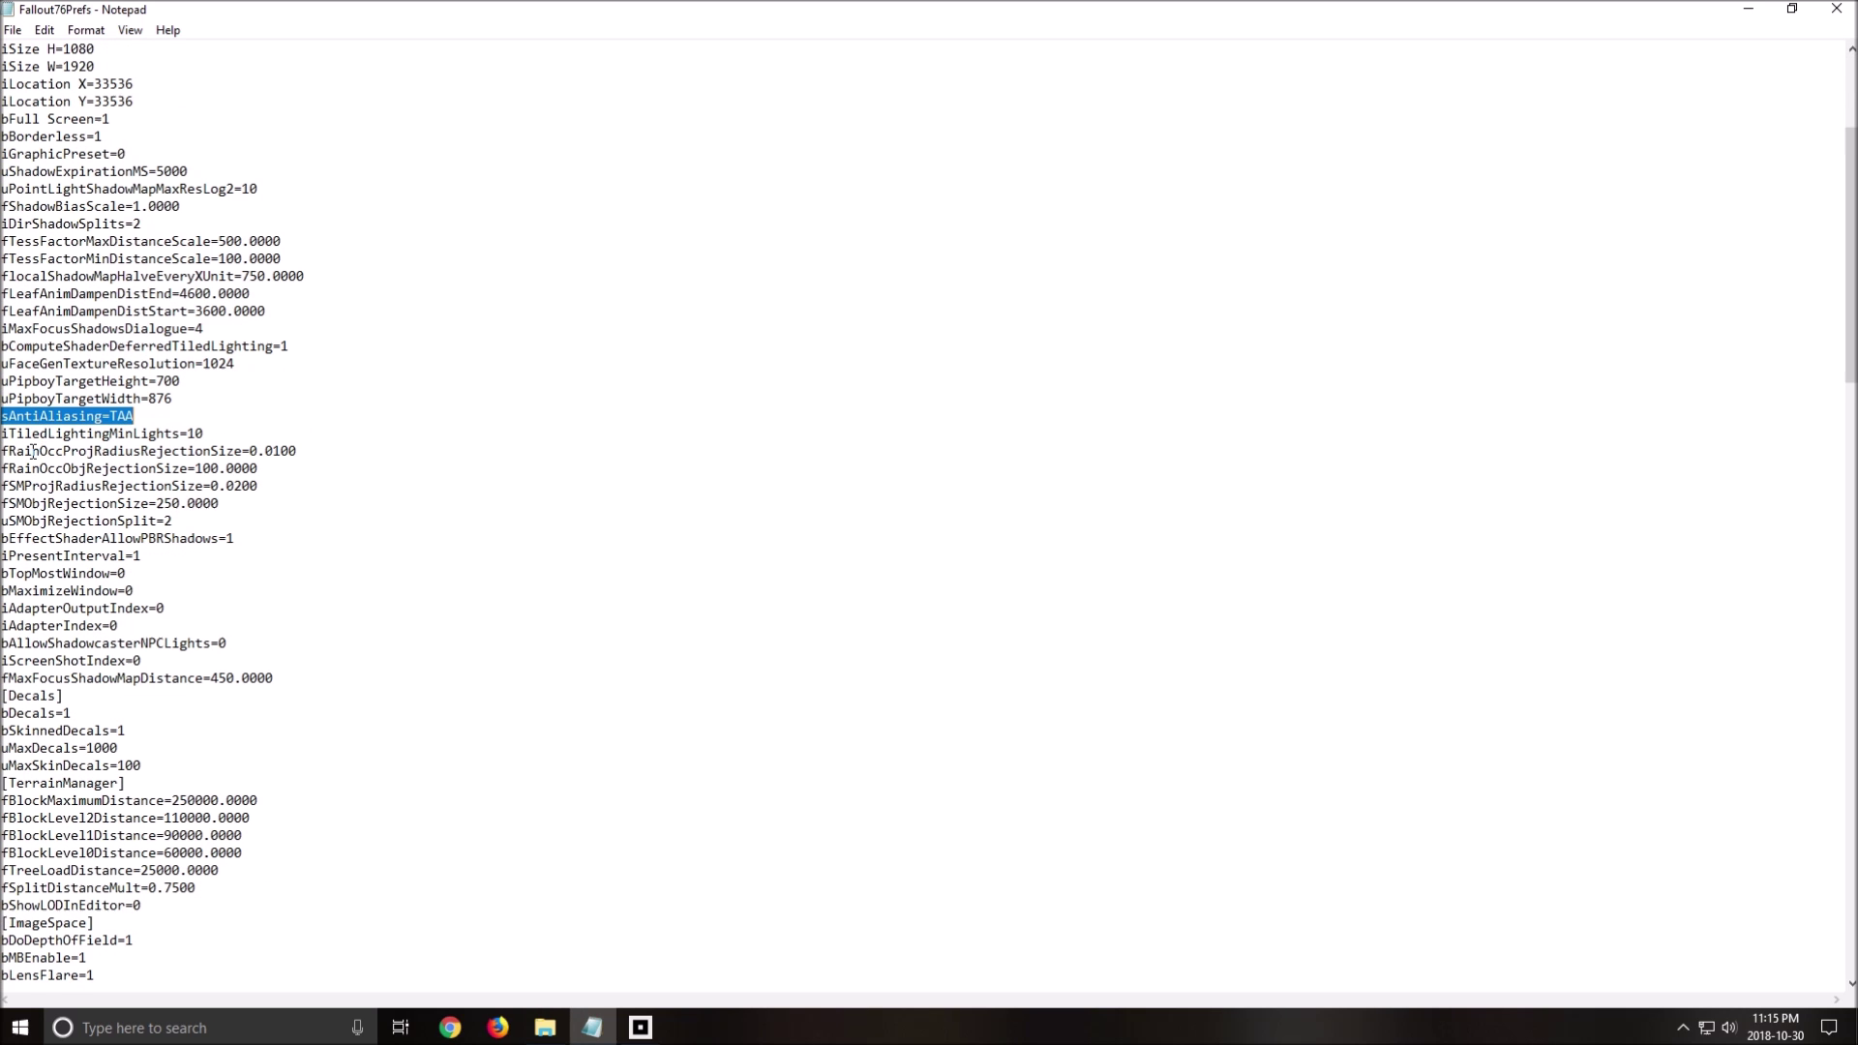
{"action": "left_click", "coordinate": [145, 418]}
{"action": "key", "text": "BackSpace"}
{"action": "key", "text": "BackSpace"}
{"action": "key", "text": "BackSpace"}
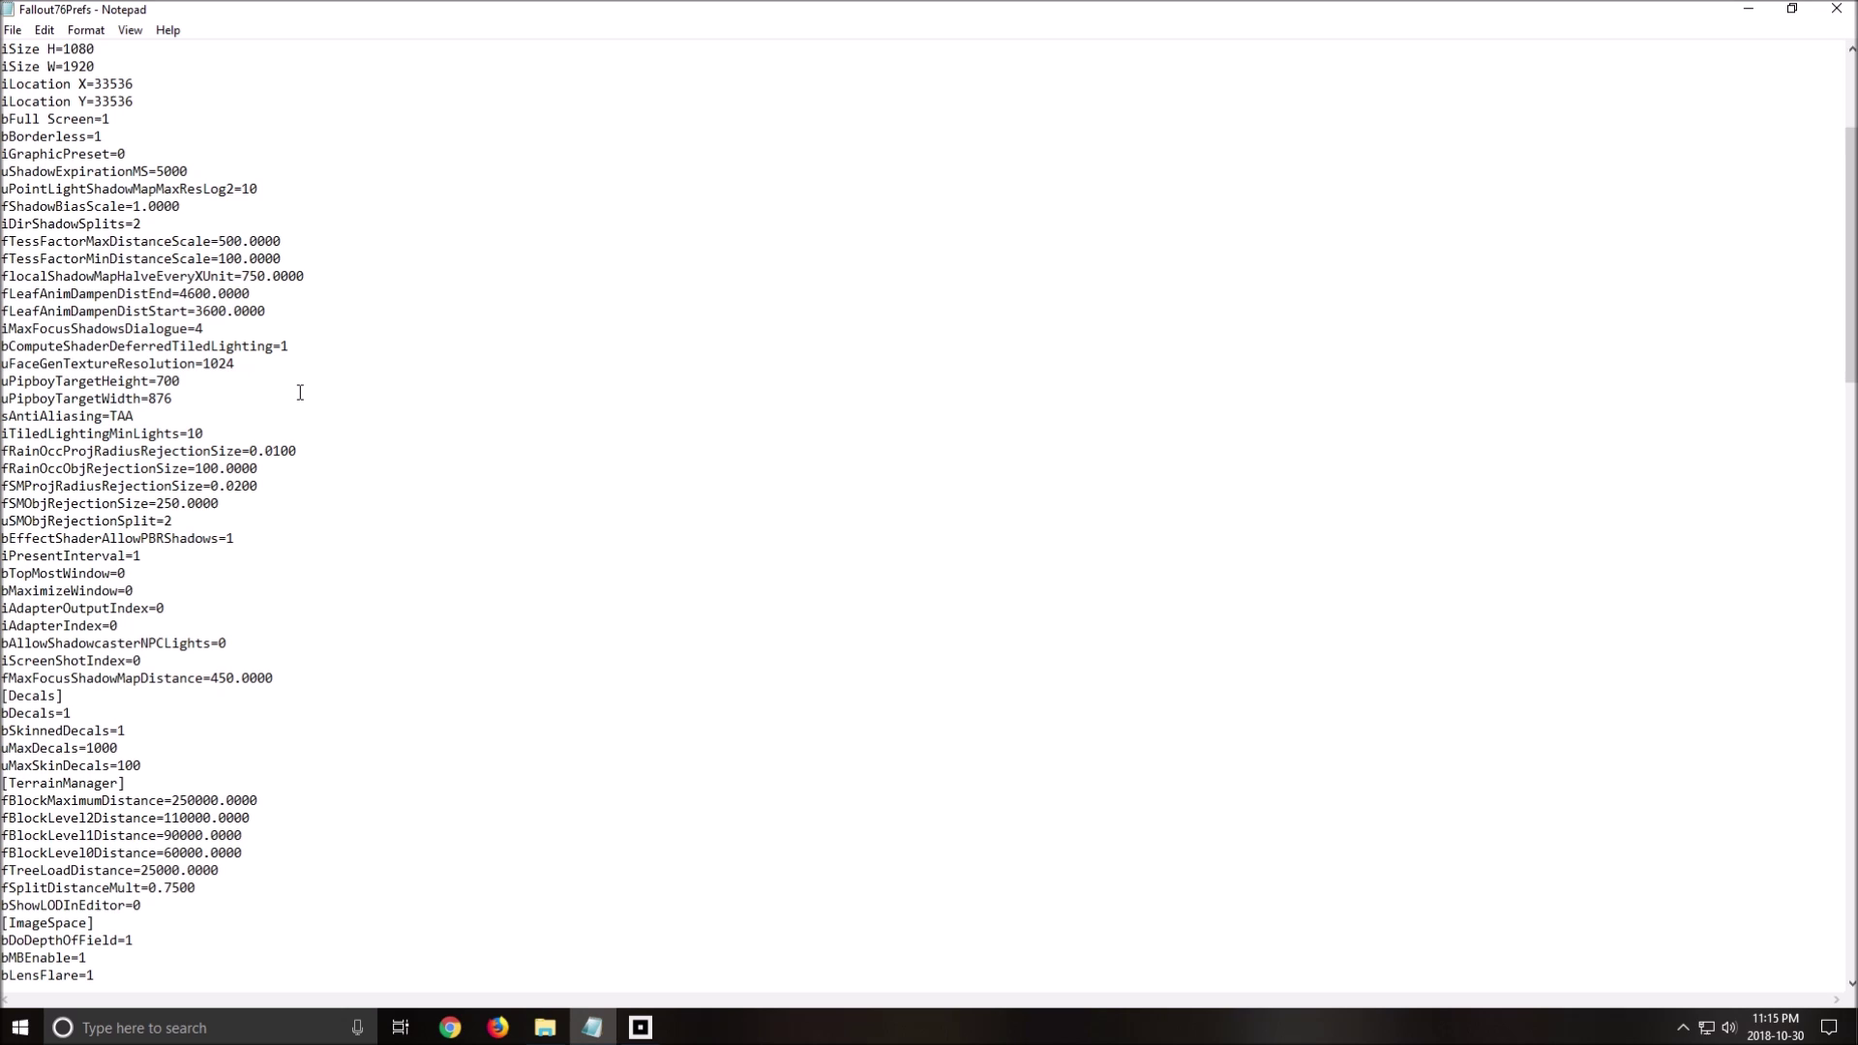
{"action": "type", "text": "FXAA"}
{"action": "key", "text": "BackSpace"}
{"action": "key", "text": "BackSpace"}
{"action": "key", "text": "BackSpace"}
{"action": "key", "text": "BackSpace"}
{"action": "type", "text": "TAA"}
- Set bDoDepthOfField and bLensFlare to 0 in the [ImageSpace] section
{"action": "scroll", "coordinate": [290, 503], "scroll_direction": "down", "scroll_amount": 1}
{"action": "left_click", "coordinate": [263, 486]}
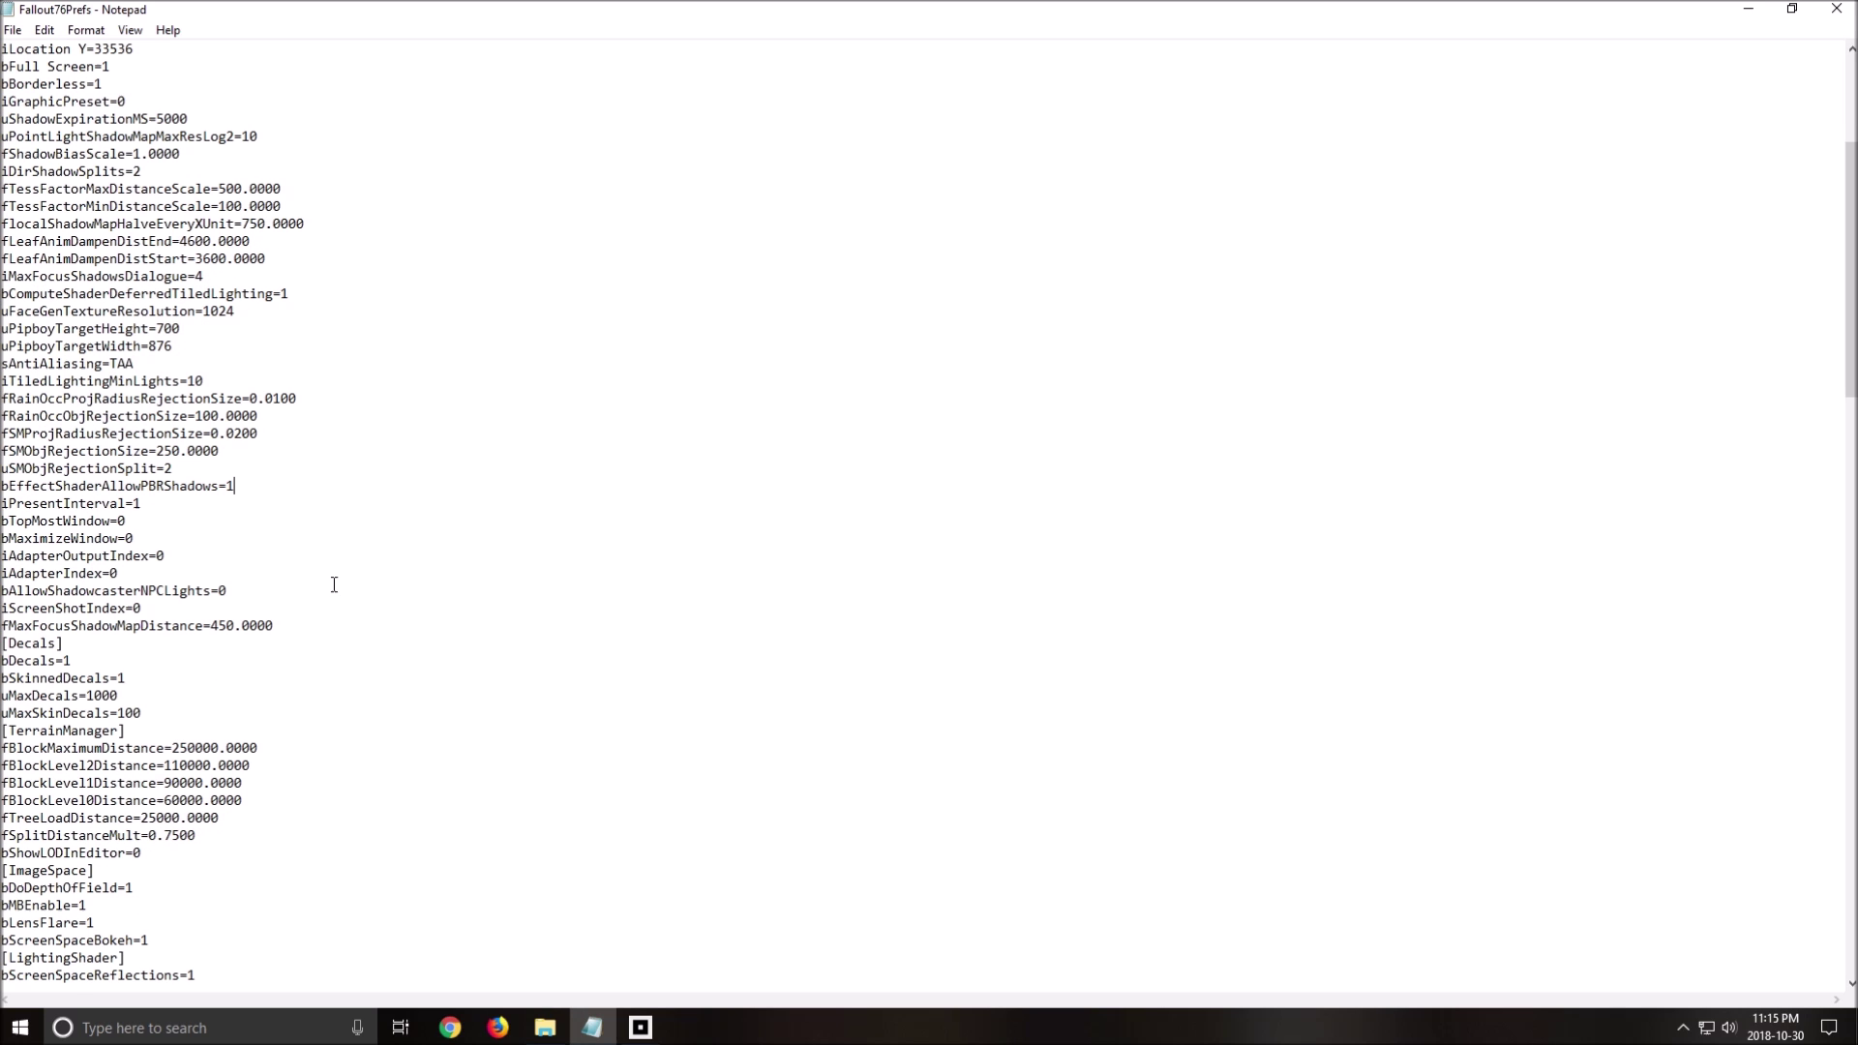
{"action": "scroll", "coordinate": [335, 582], "scroll_direction": "down", "scroll_amount": 1}
{"action": "scroll", "coordinate": [29, 520], "scroll_direction": "down", "scroll_amount": 1}
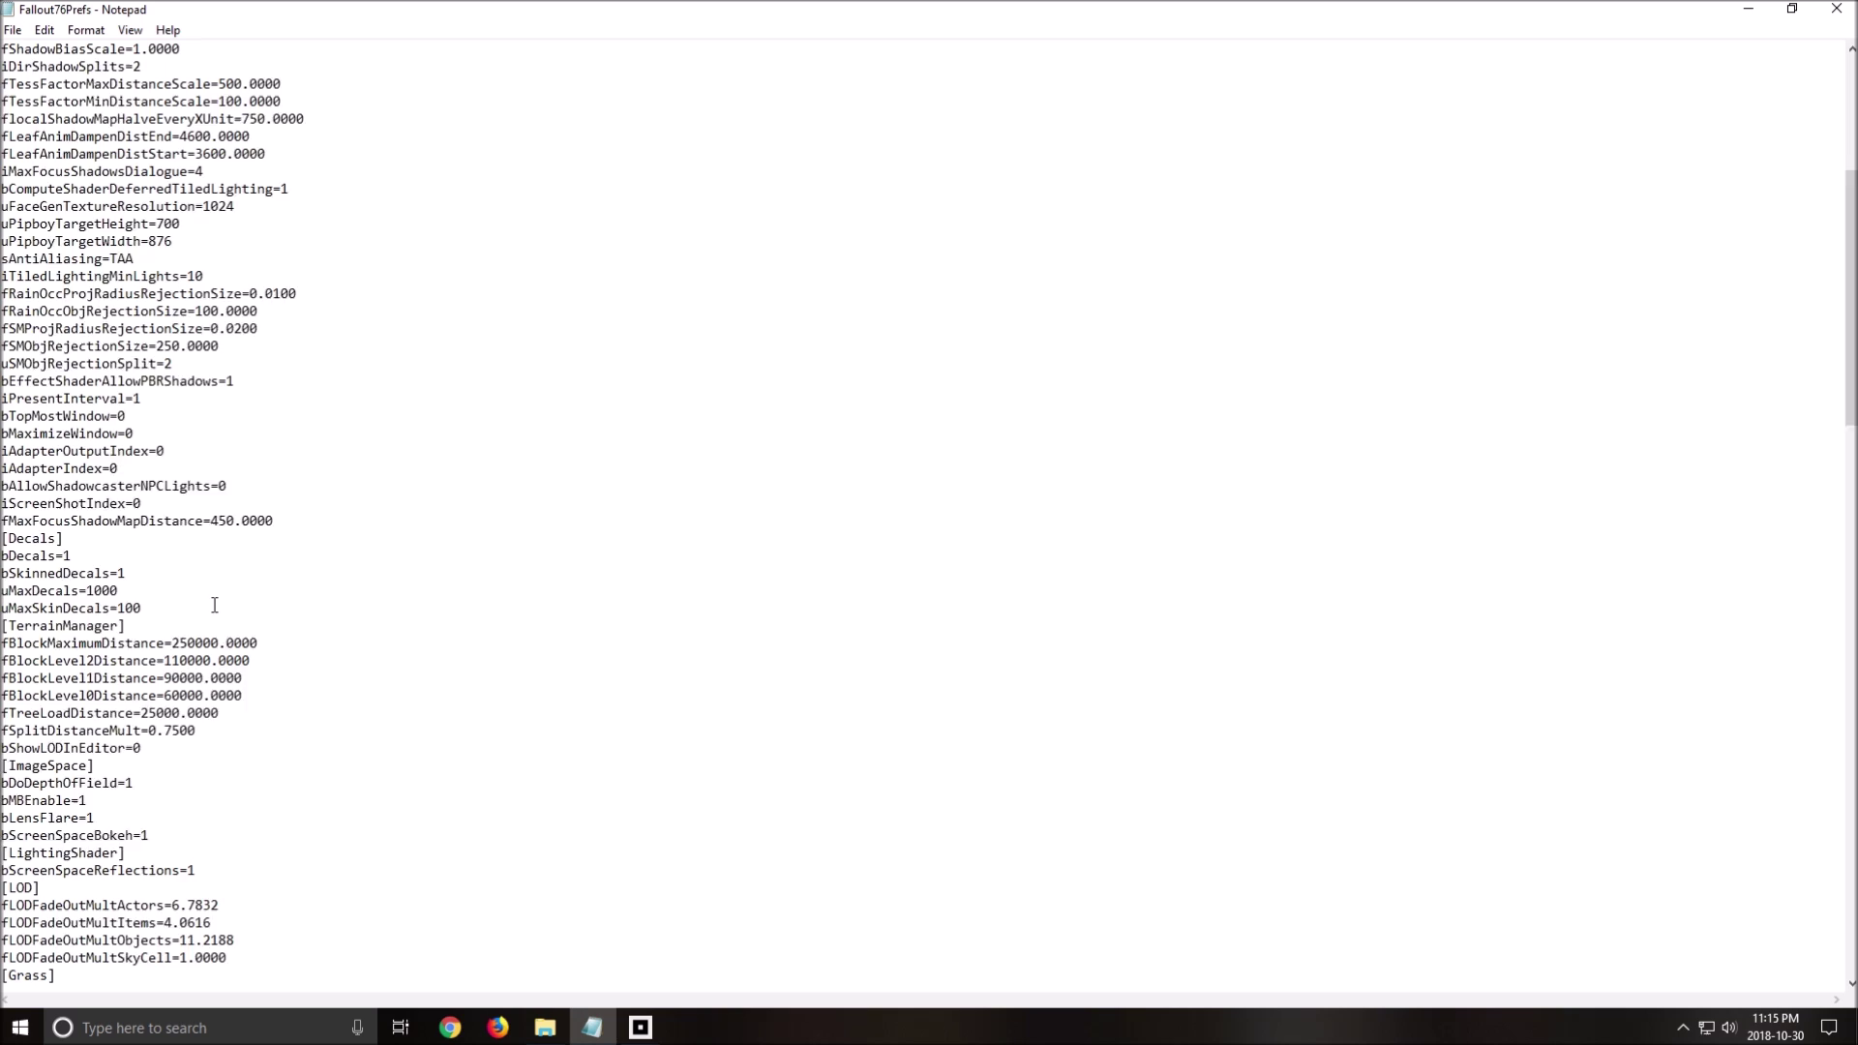
{"action": "scroll", "coordinate": [215, 604], "scroll_direction": "down", "scroll_amount": 1}
{"action": "scroll", "coordinate": [215, 604], "scroll_direction": "down", "scroll_amount": 1}
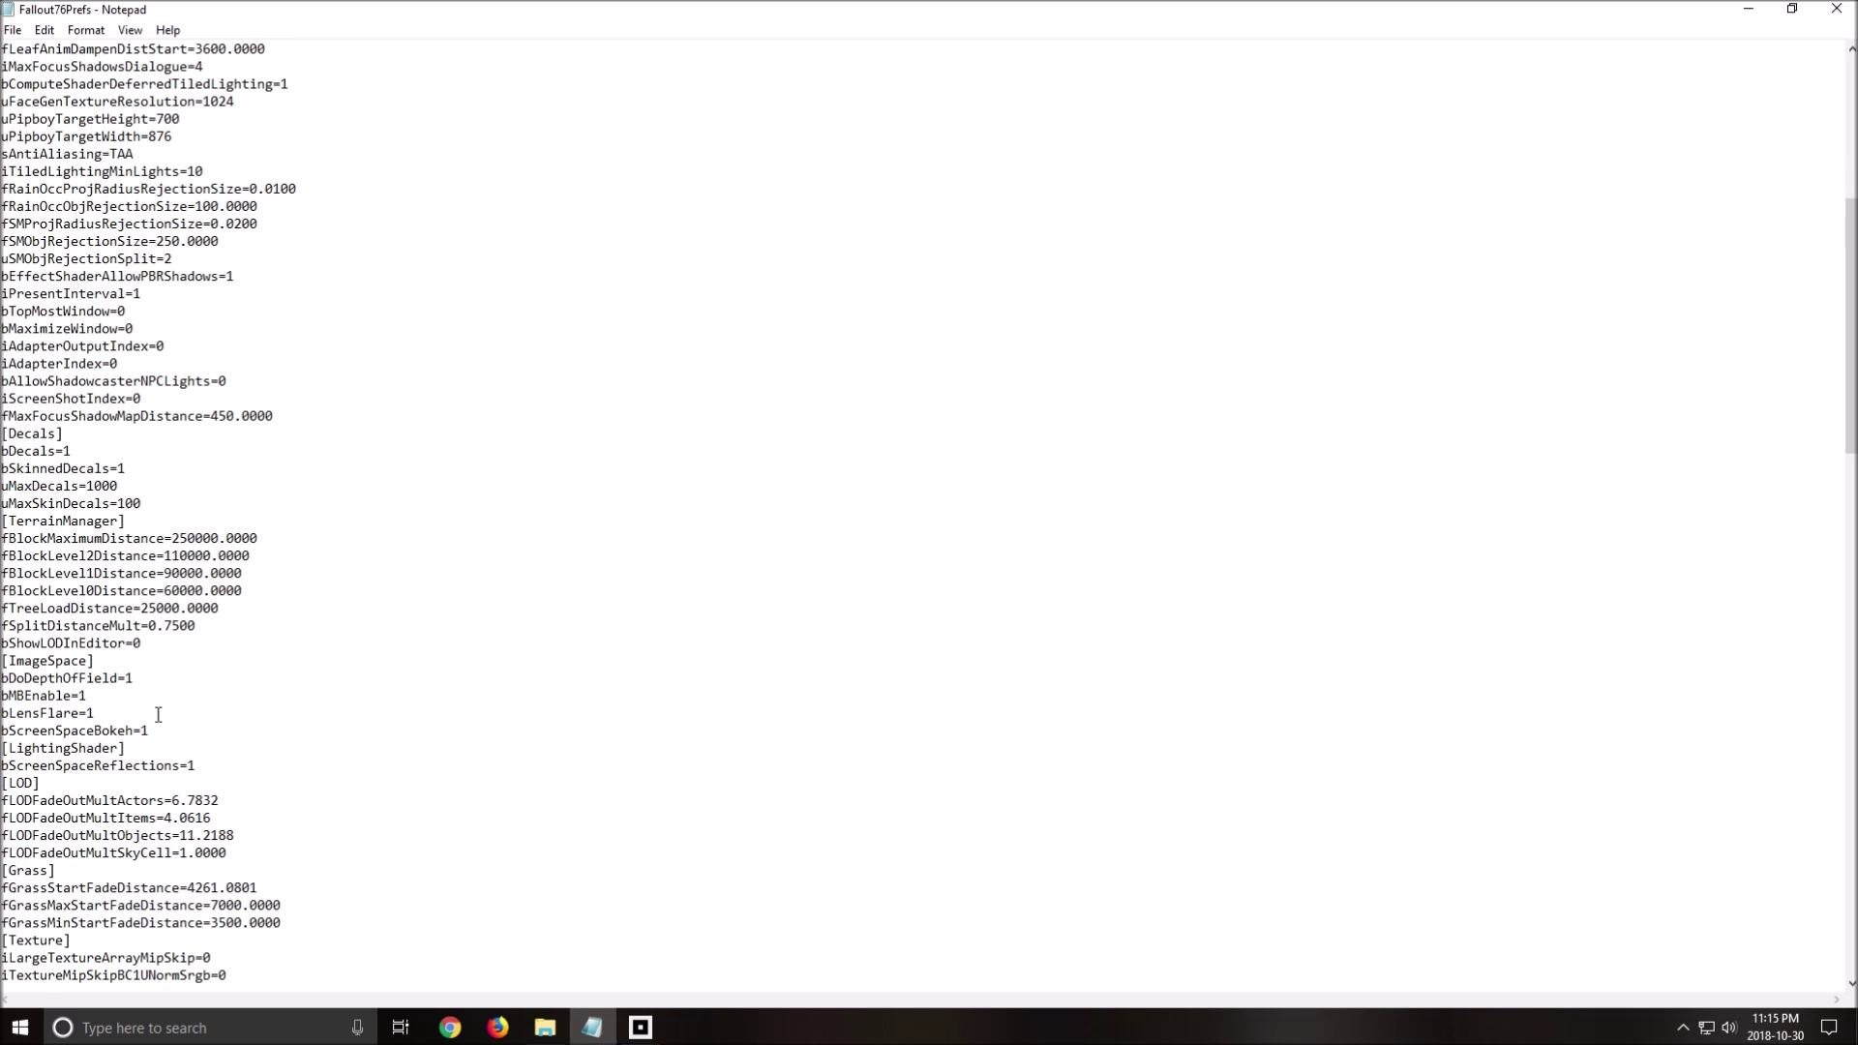
{"action": "key", "text": "End"}
{"action": "key", "text": "BackSpace"}
{"action": "type", "text": "0"}
{"action": "left_click", "coordinate": [264, 718]}
{"action": "key", "text": "BackSpace"}
{"action": "type", "text": "0"}
- Set bScreenSpaceReflections to 0 in the [LightingShader] section
{"action": "scroll", "coordinate": [171, 718], "scroll_direction": "down", "scroll_amount": 1}
{"action": "left_click", "coordinate": [197, 716]}
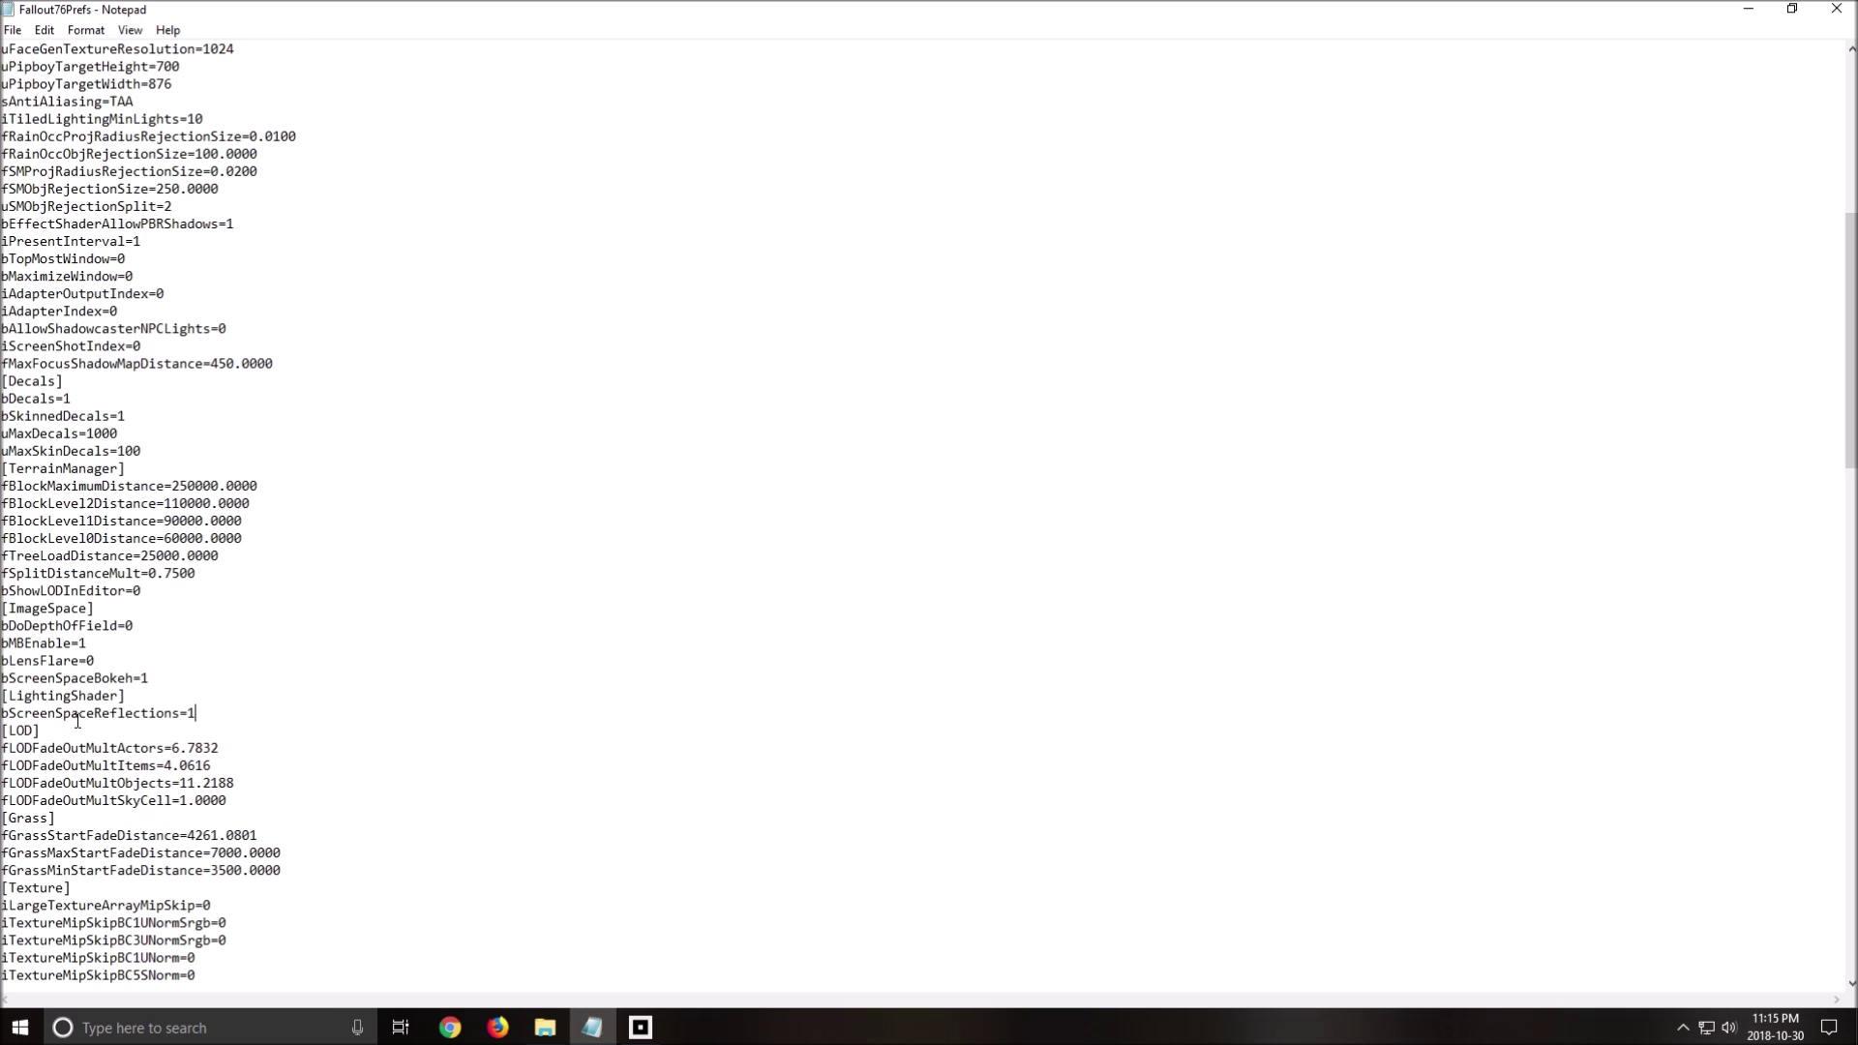
{"action": "key", "text": "BackSpace"}
{"action": "type", "text": "0"}
- Look through the LOD, grass, texture and water entries and the remaining sections below them
{"action": "scroll", "coordinate": [401, 721], "scroll_direction": "down", "scroll_amount": 3}
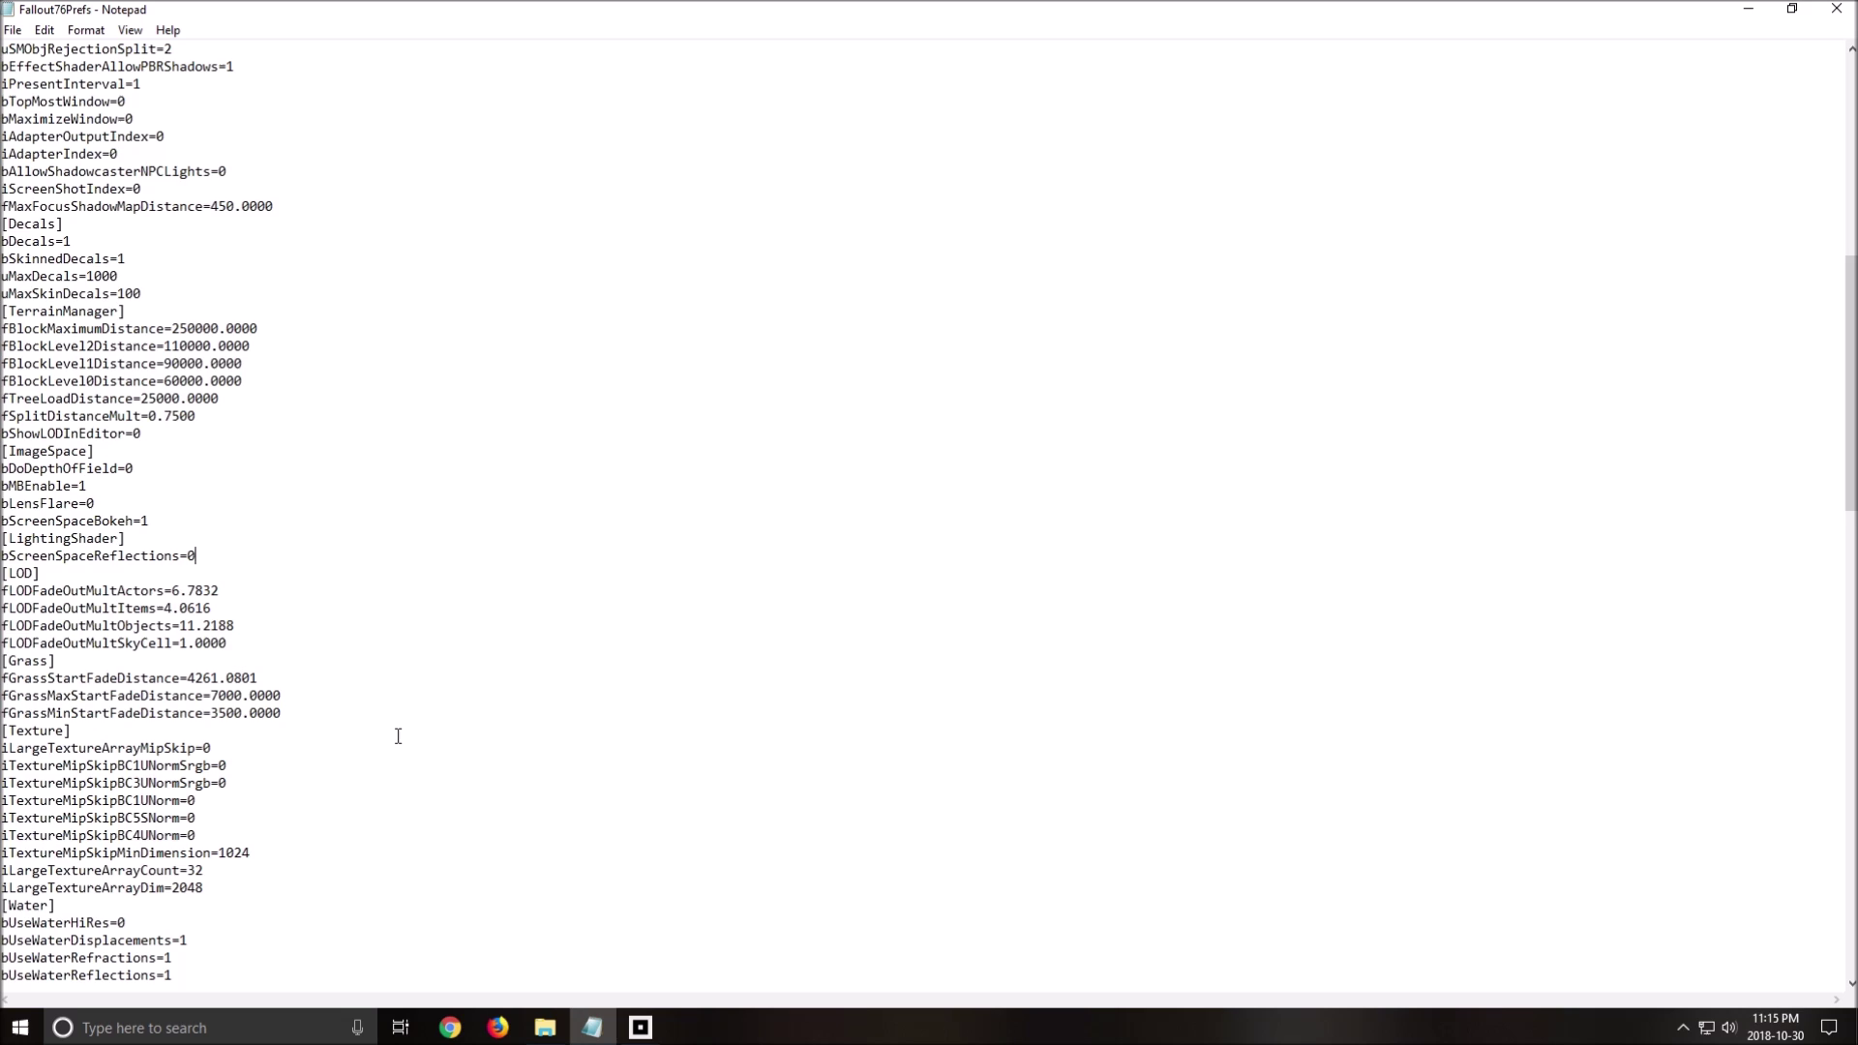
{"action": "scroll", "coordinate": [395, 738], "scroll_direction": "down", "scroll_amount": 2}
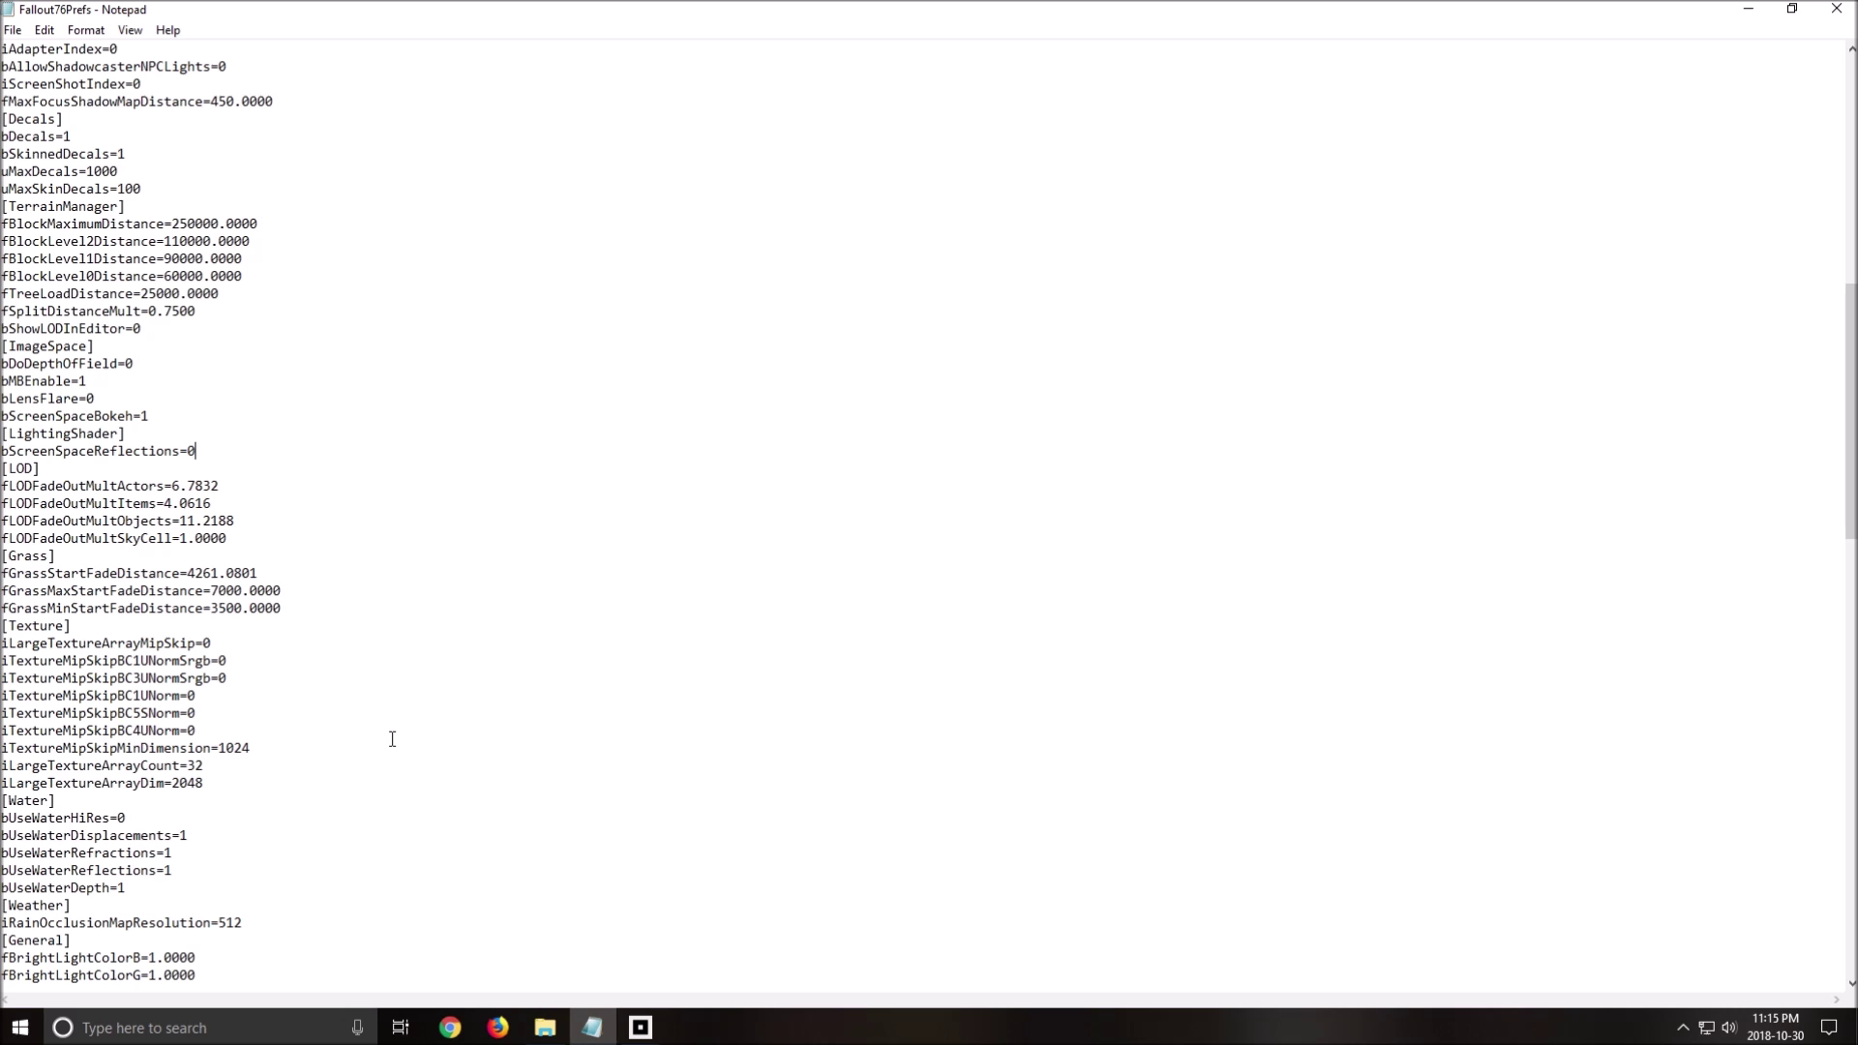
{"action": "scroll", "coordinate": [312, 639], "scroll_direction": "down", "scroll_amount": 2}
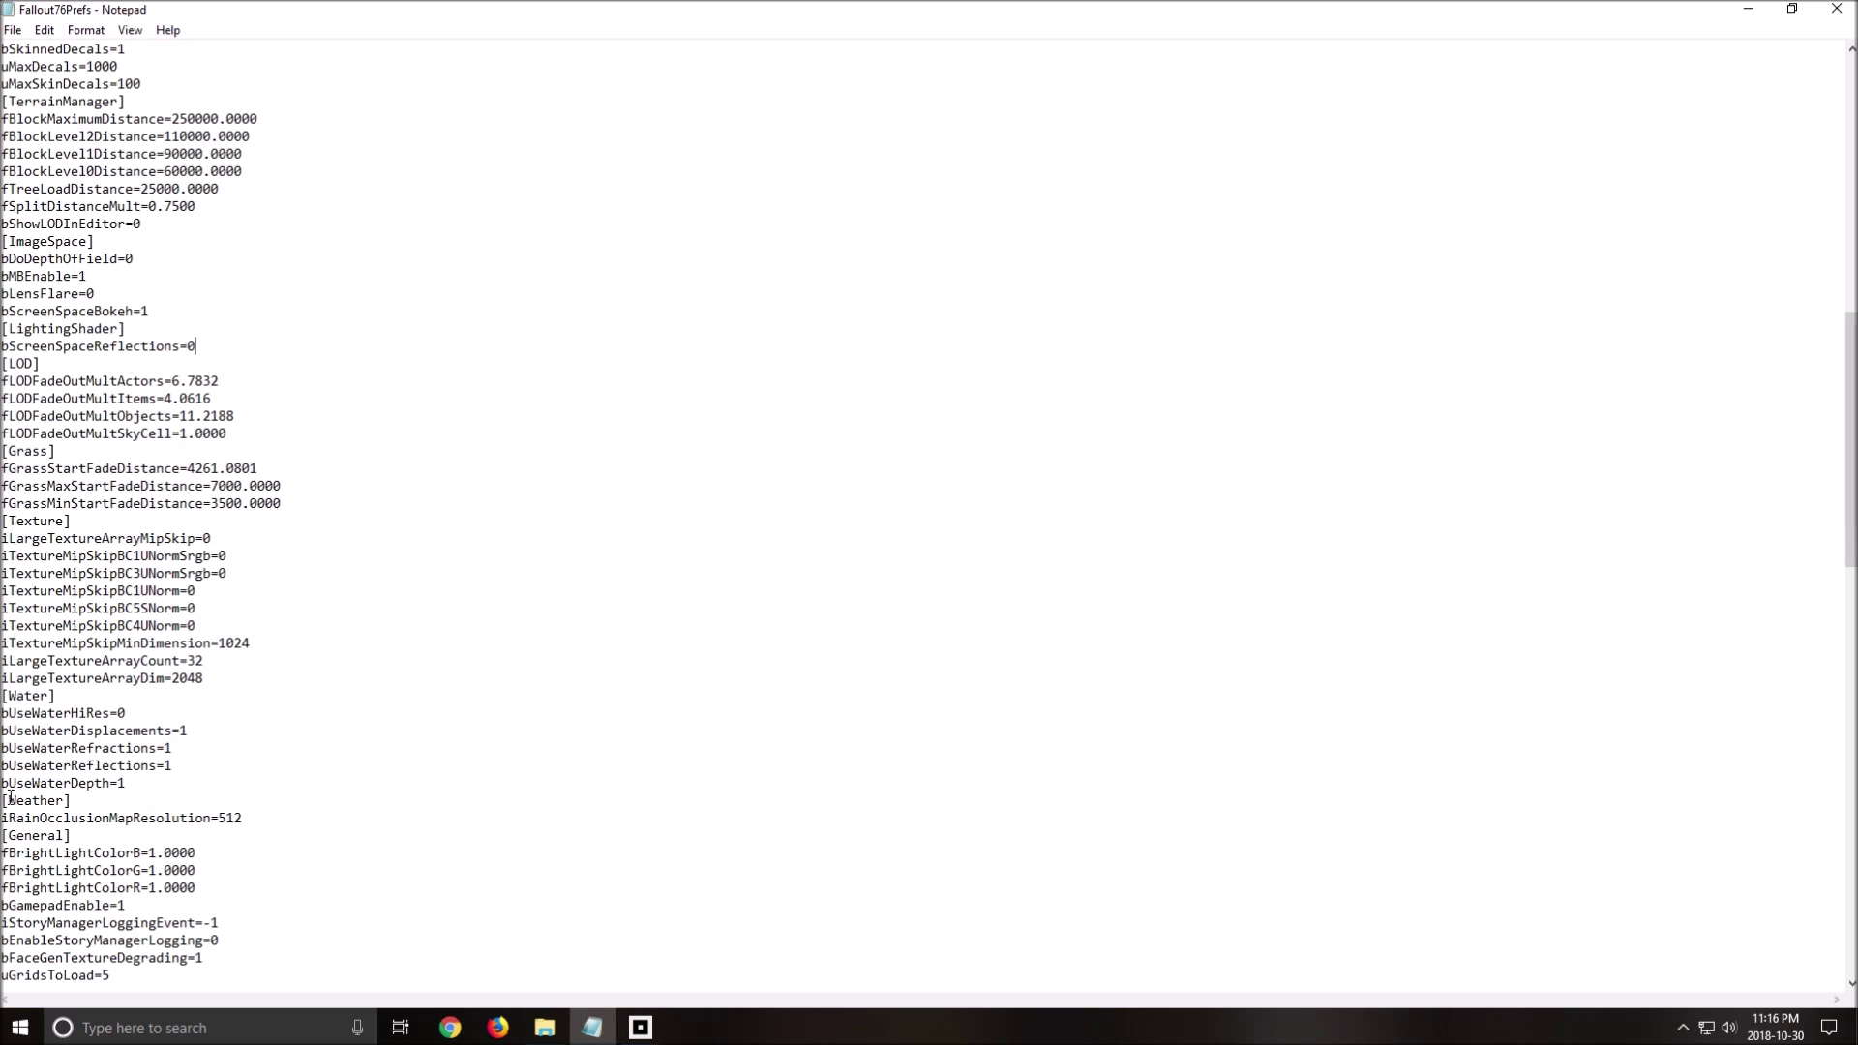
{"action": "double_click", "coordinate": [28, 701]}
{"action": "left_click", "coordinate": [202, 763]}
{"action": "key", "text": "Down"}
{"action": "scroll", "coordinate": [332, 780], "scroll_direction": "down", "scroll_amount": 10}
- Save the edited Fallout76Prefs file
{"action": "scroll", "coordinate": [320, 746], "scroll_direction": "up", "scroll_amount": 6}
{"action": "scroll", "coordinate": [322, 655], "scroll_direction": "up", "scroll_amount": 15}
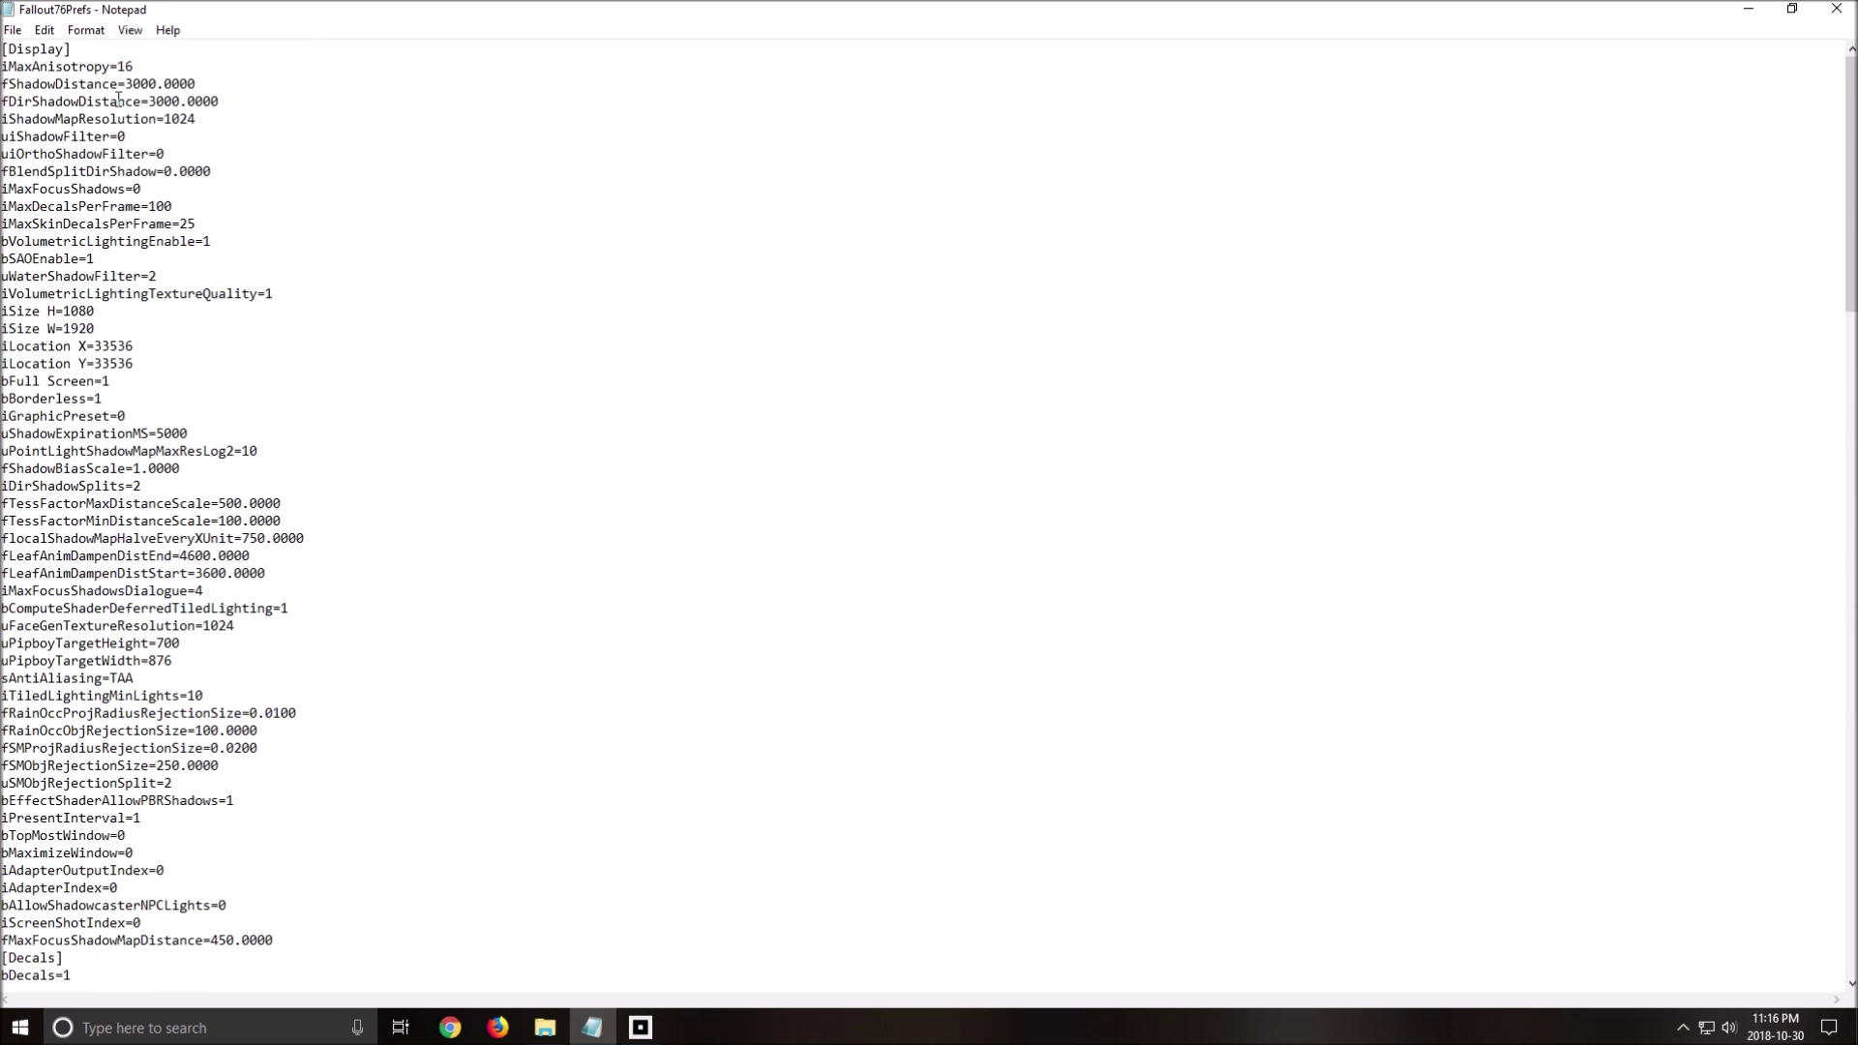
{"action": "left_click", "coordinate": [12, 30]}
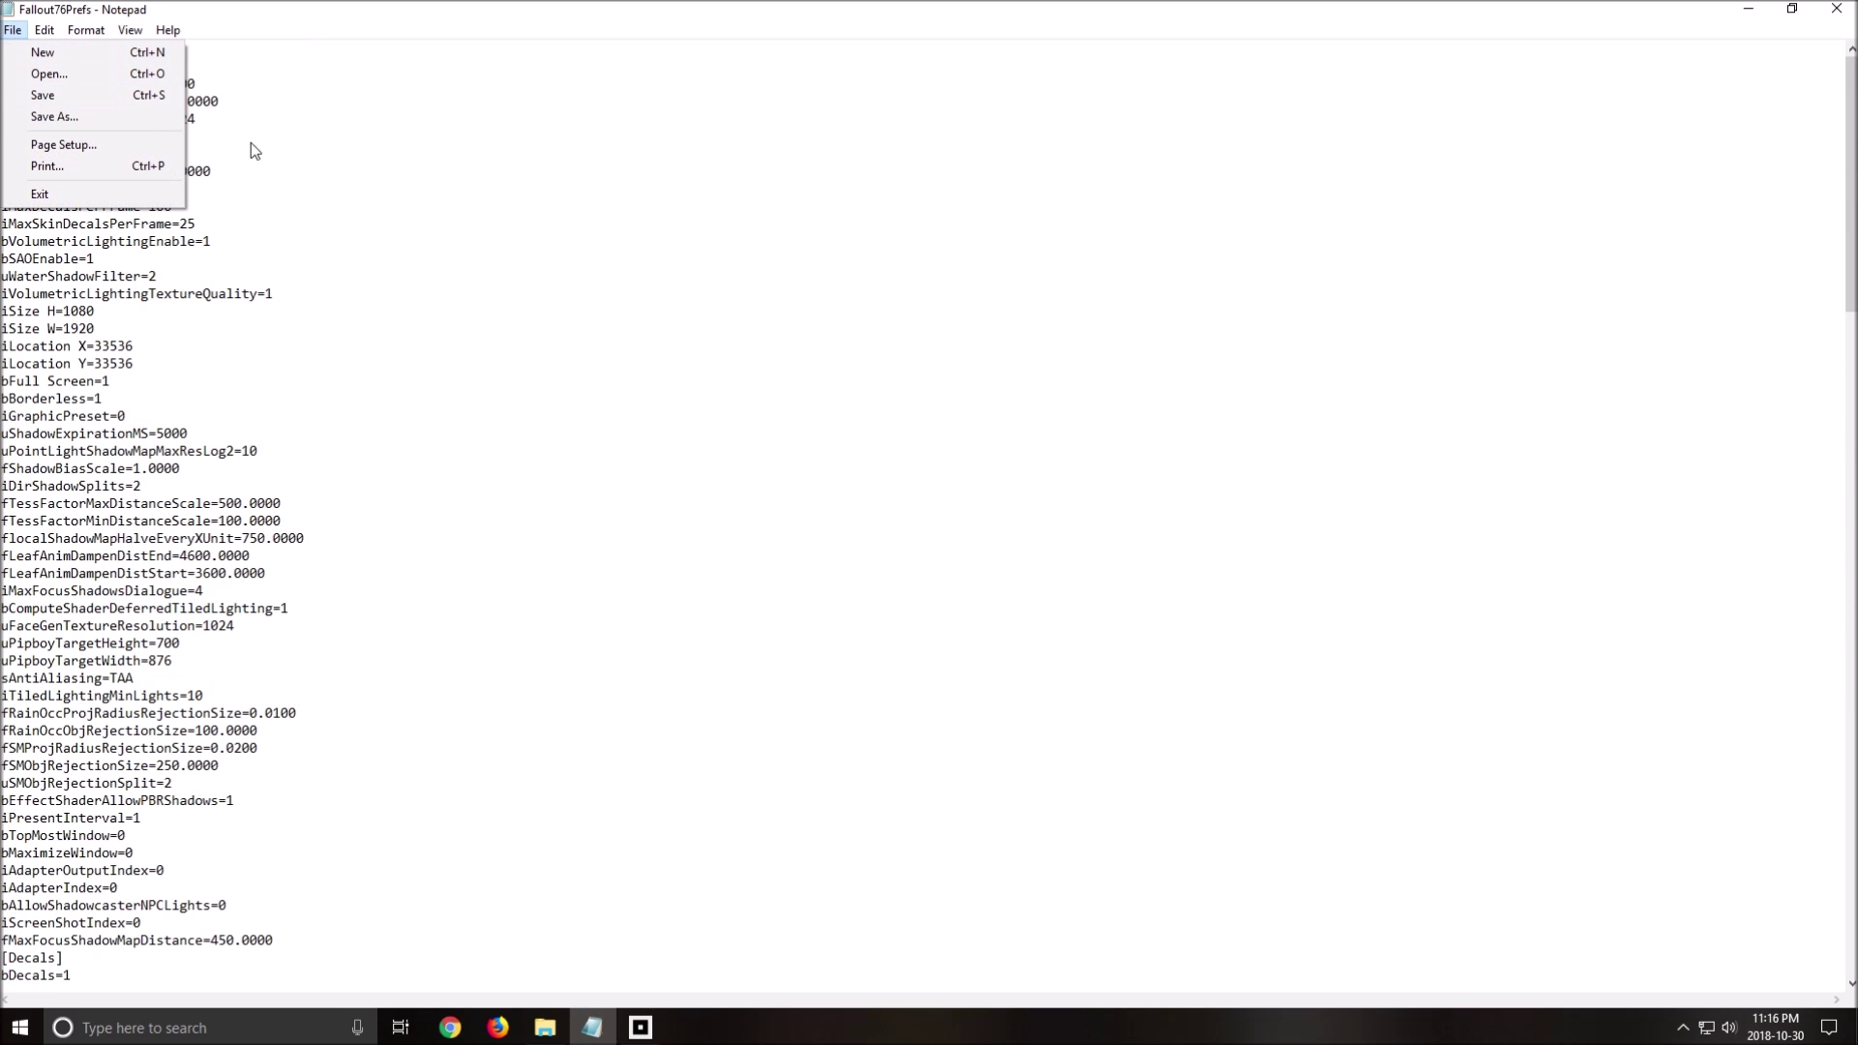
{"action": "left_click", "coordinate": [70, 99]}
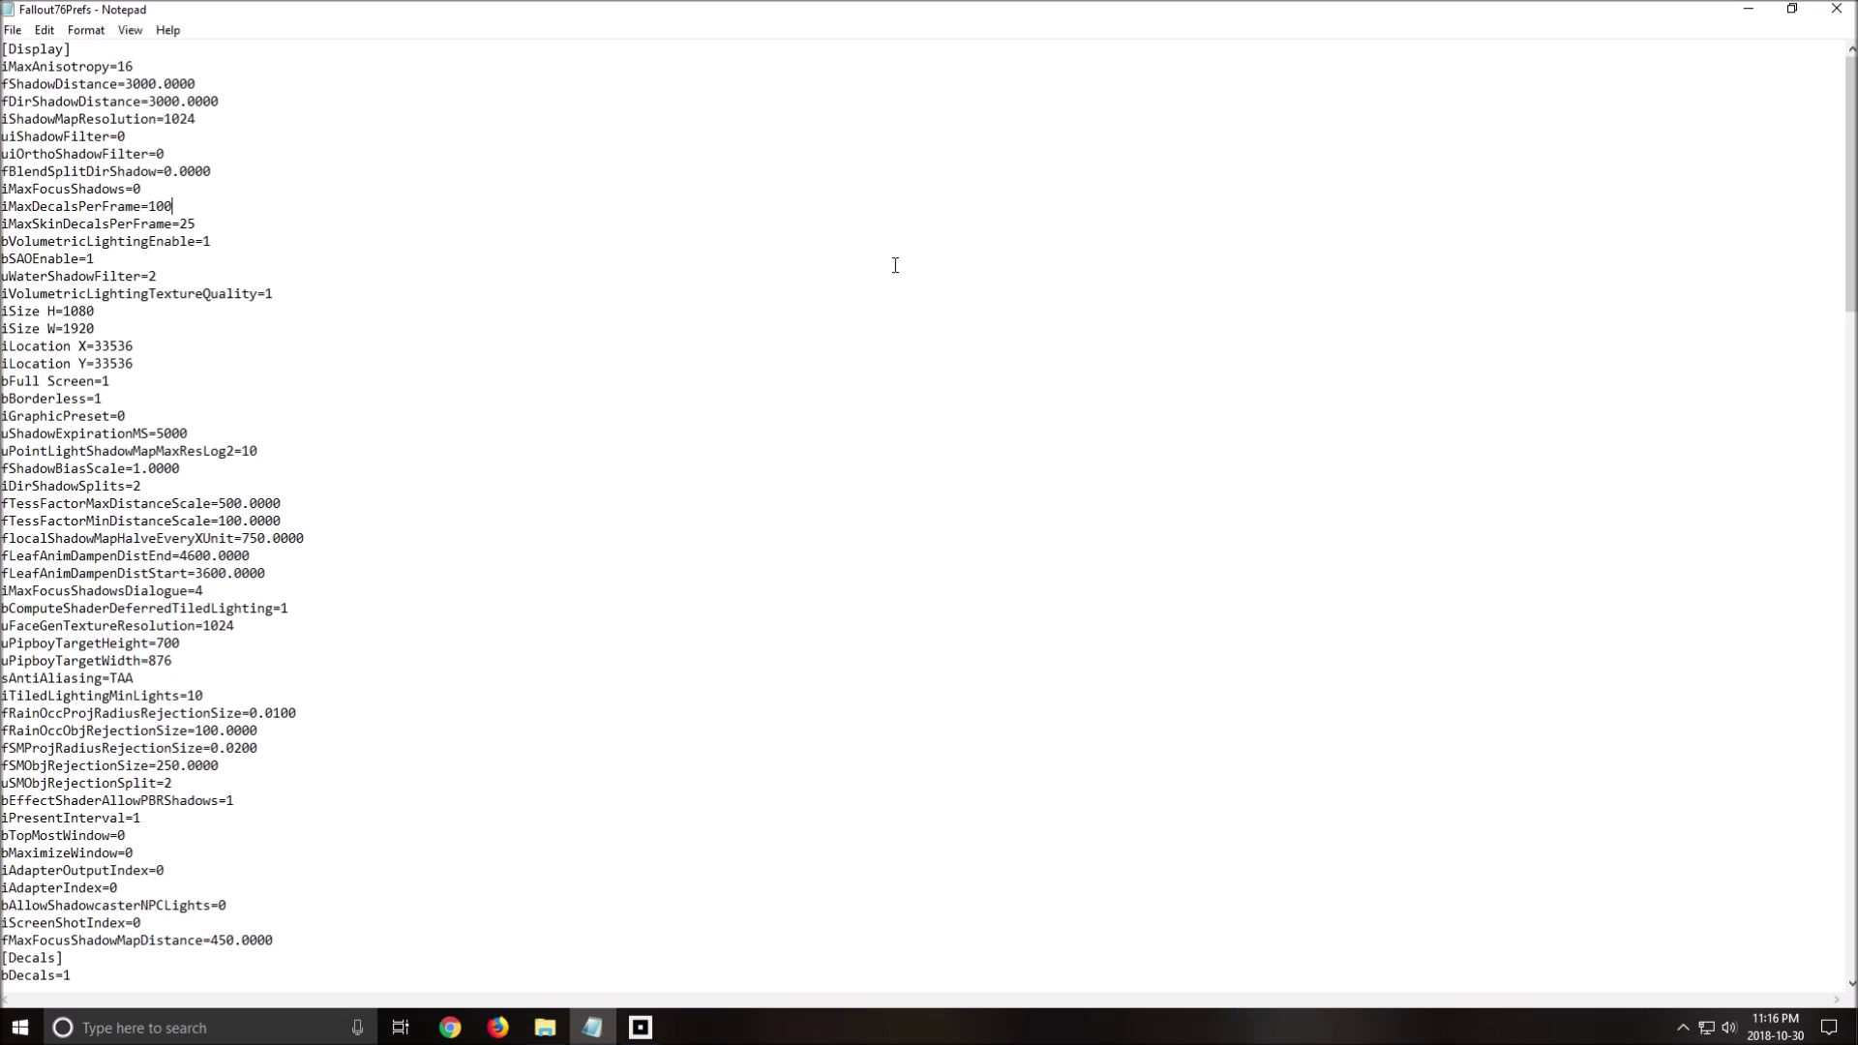